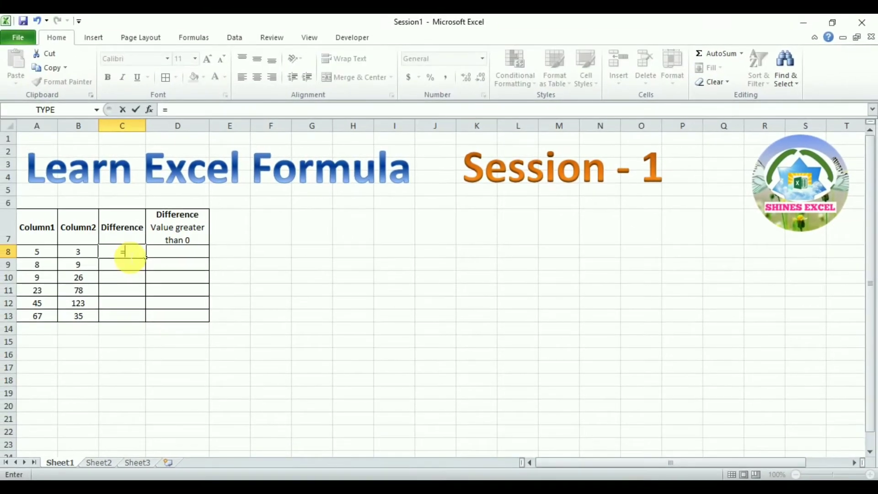
Complete cell C8 with the formula =A8-B8 and fill it down through C13
click(46, 257)
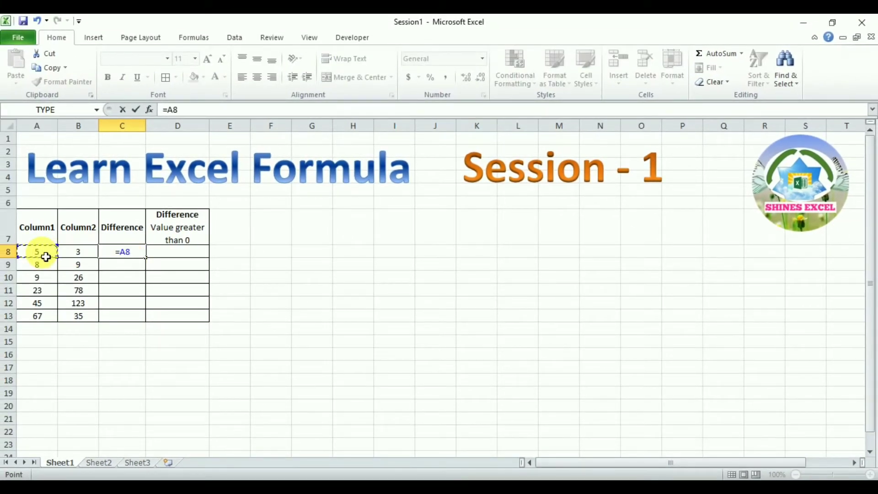
text(-)
click(78, 255)
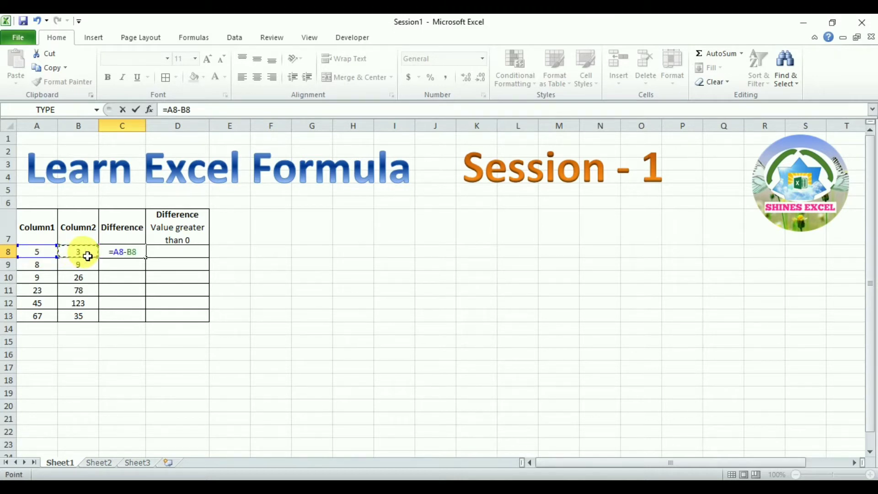
key(Return)
click(117, 251)
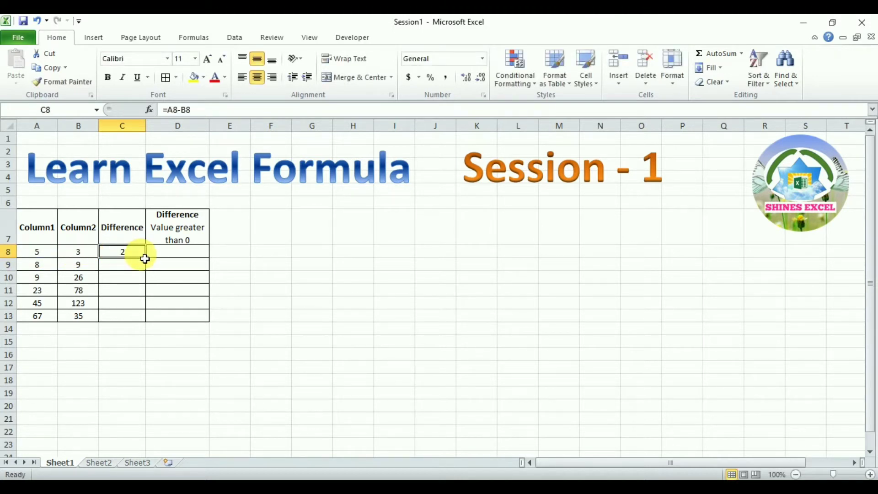
drag(150, 263, 137, 319)
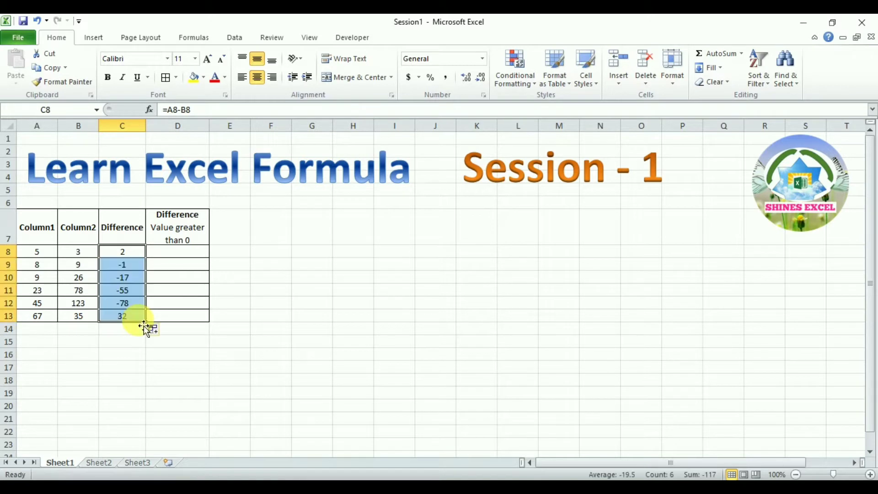
click(121, 264)
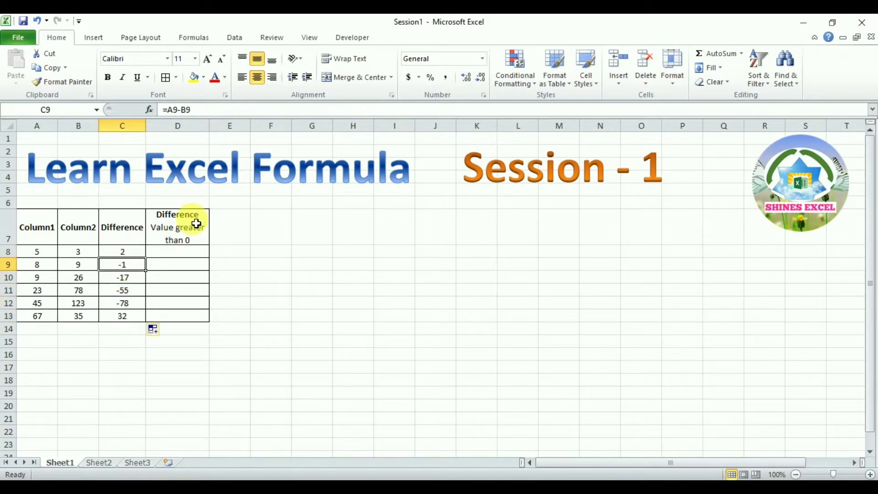
Enter =ABS(C8) in cell D8 and fill the formula down through D13
click(183, 257)
text(=)
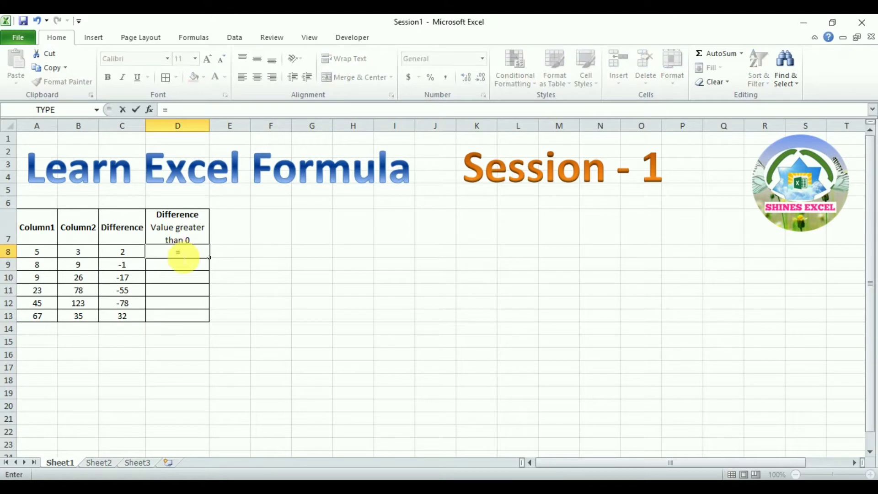
text(a)
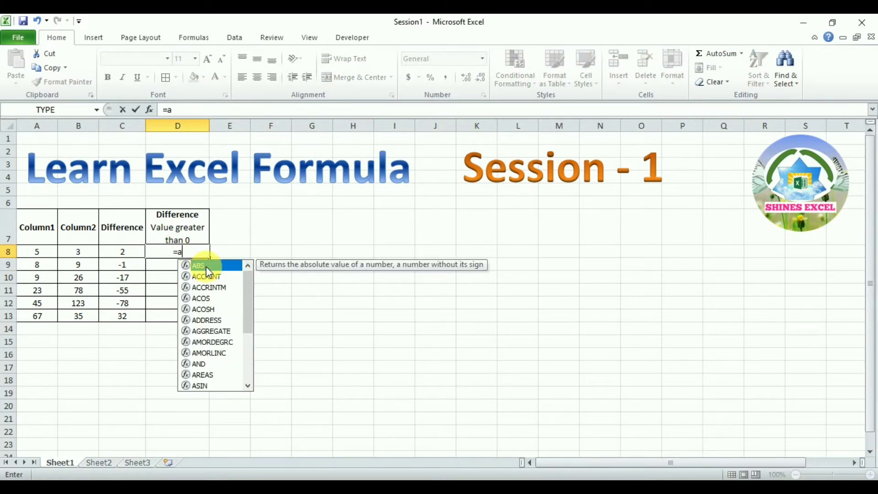
double_click(206, 265)
click(127, 254)
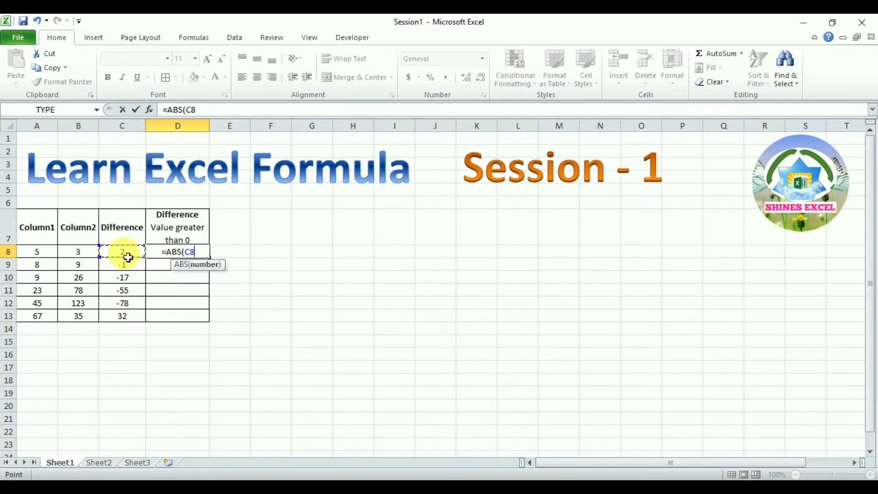
key(Return)
click(176, 253)
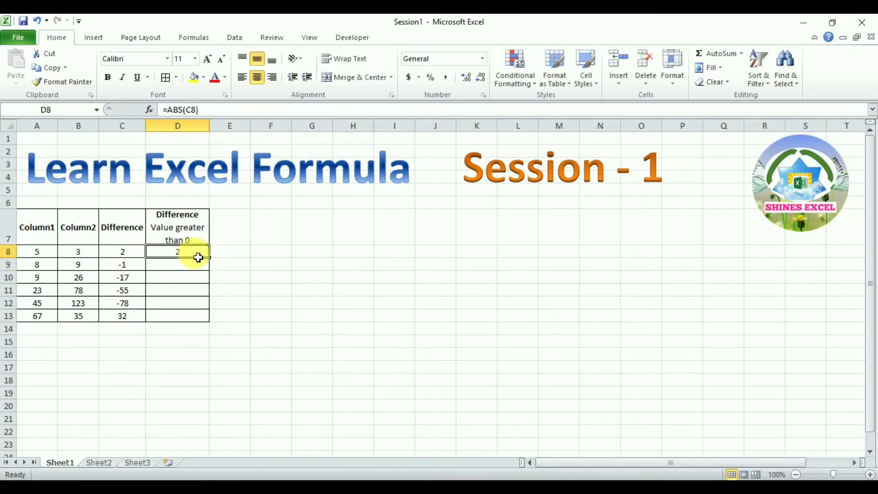
drag(210, 258, 210, 330)
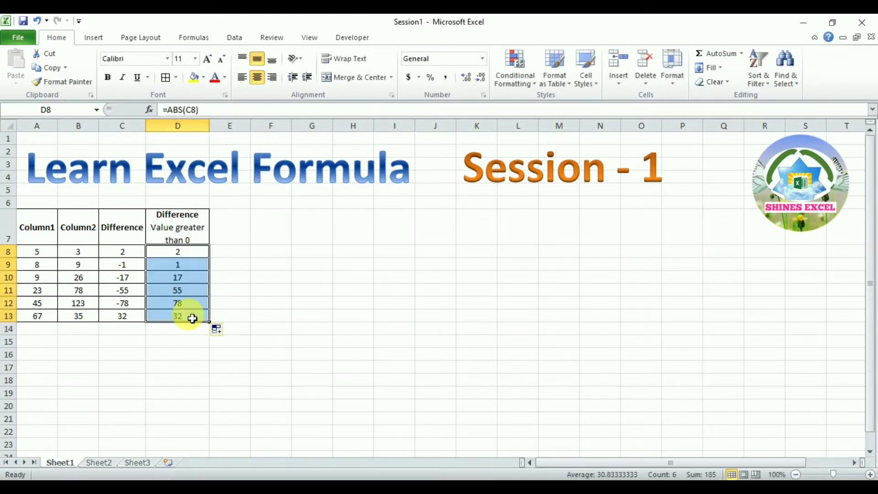
click(168, 271)
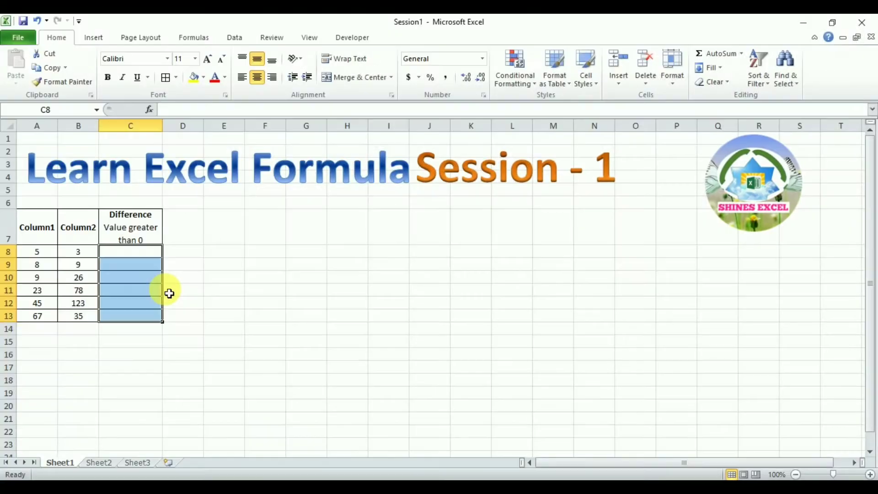
Enter =ABS(A8-B8) in cell C8 of the three-column table and fill it down through C13
click(138, 258)
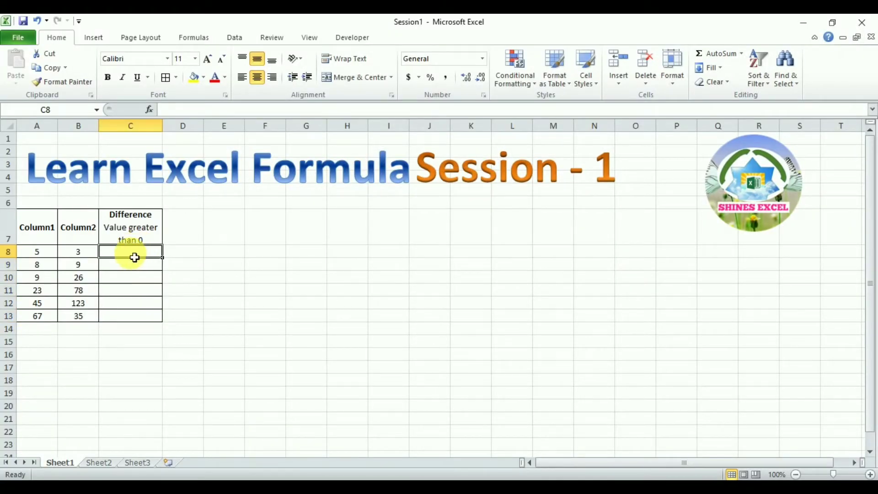
text(=abs)
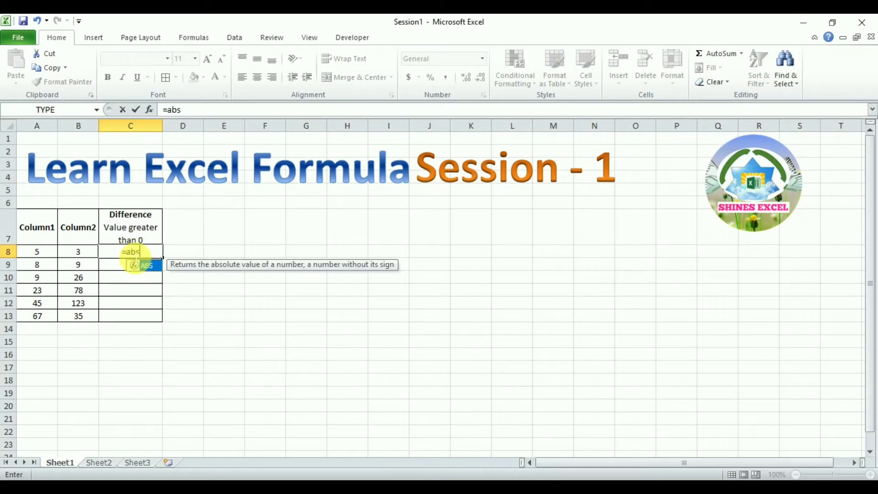
double_click(148, 266)
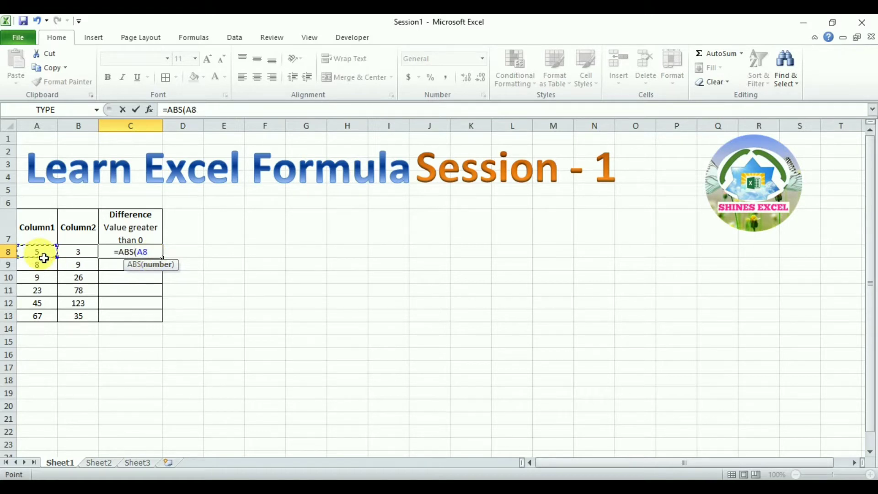
text(-)
click(82, 256)
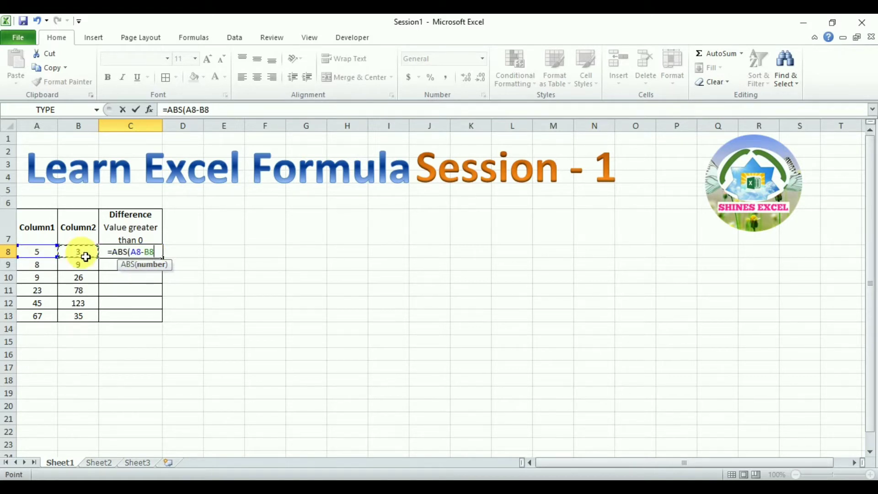
text())
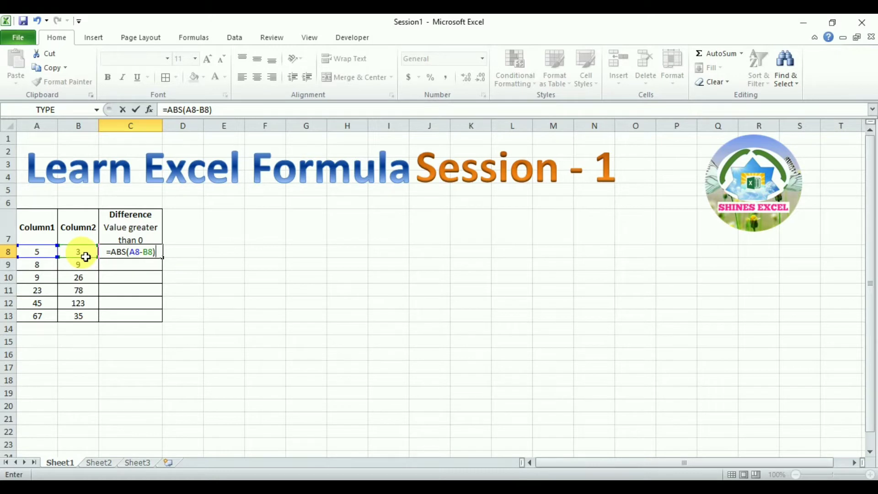
key(Return)
click(129, 254)
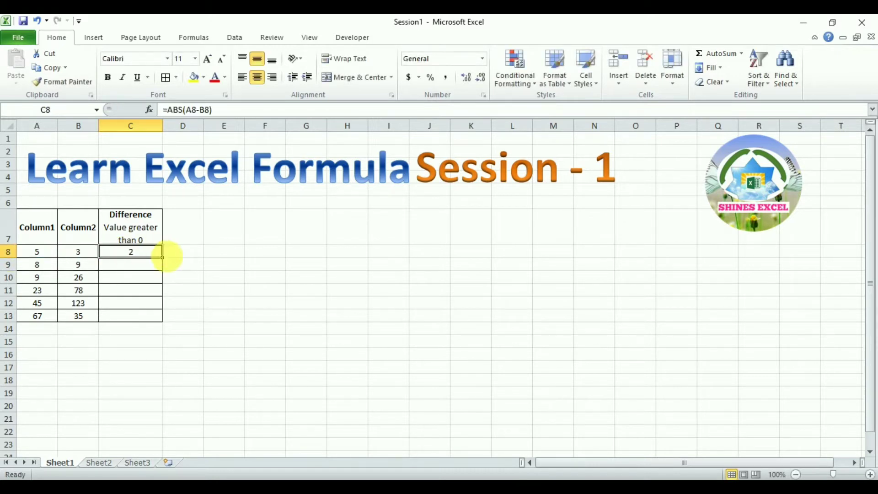
drag(163, 258, 165, 323)
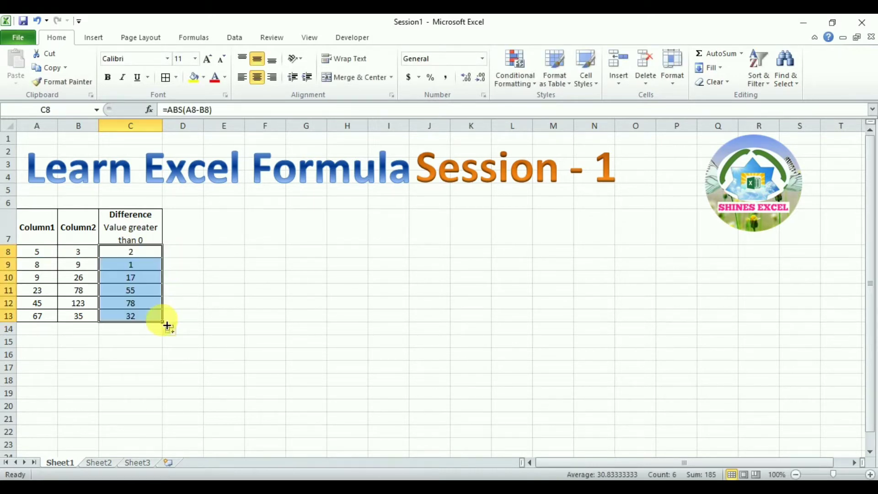
click(133, 265)
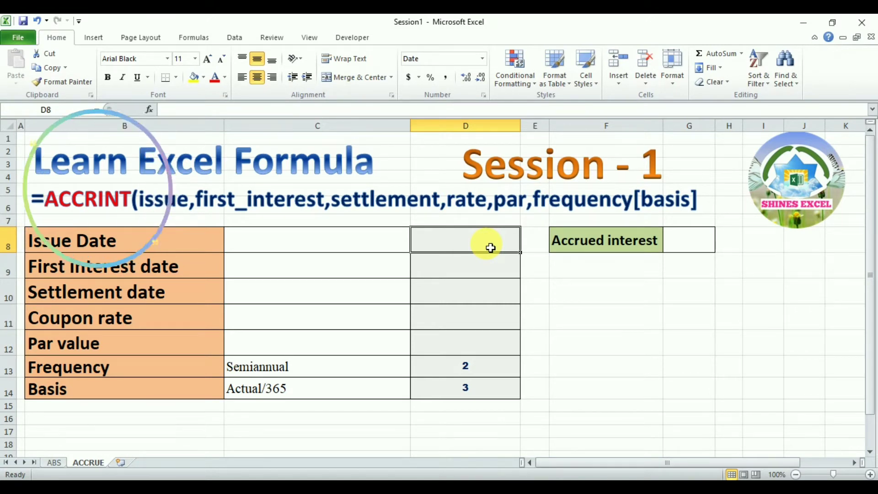
Enter the description "Issue date of bond" in C8 and "First interest after the issue" in C9
click(350, 249)
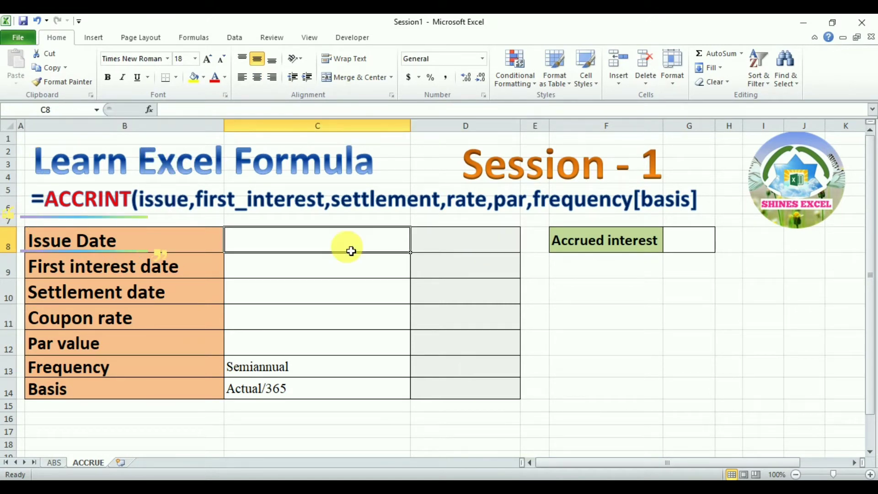
text(Issue dat)
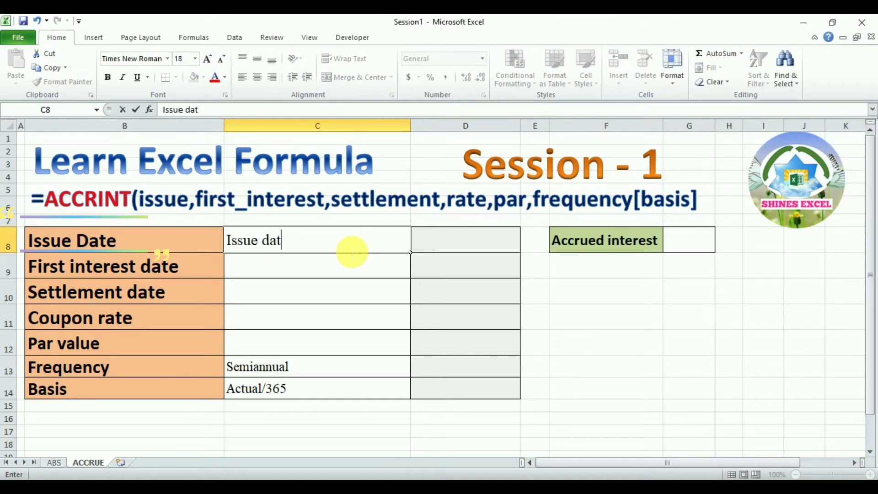
text(e of bond)
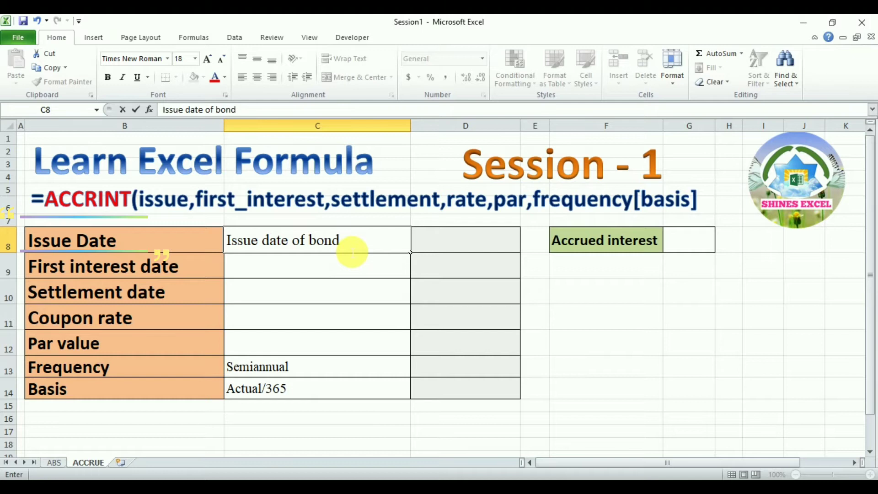
key(Return)
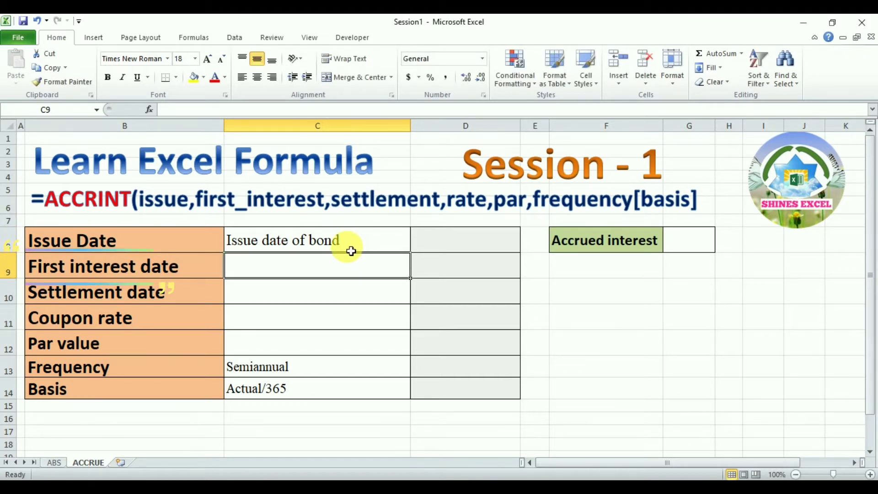
text(First interest a)
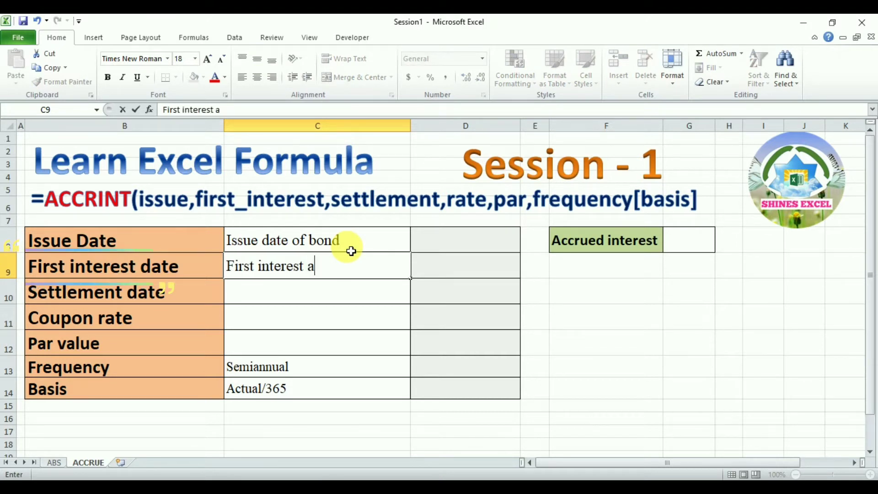
text(fter the issue)
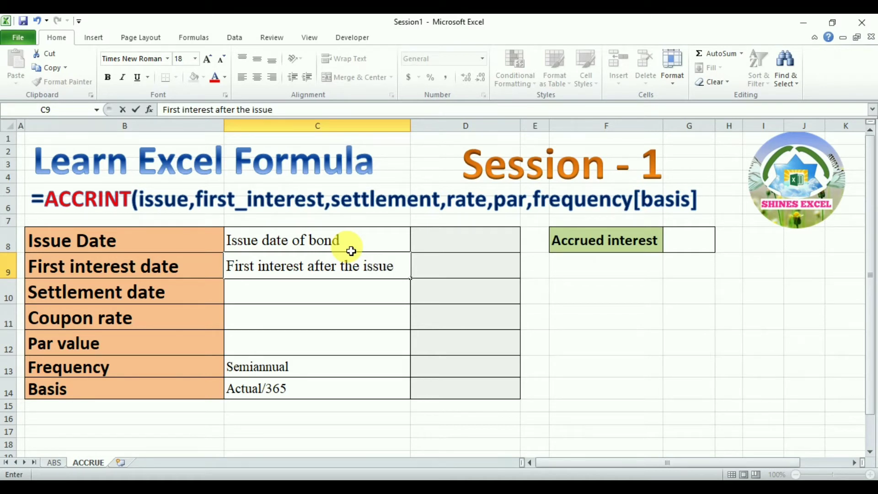
key(Return)
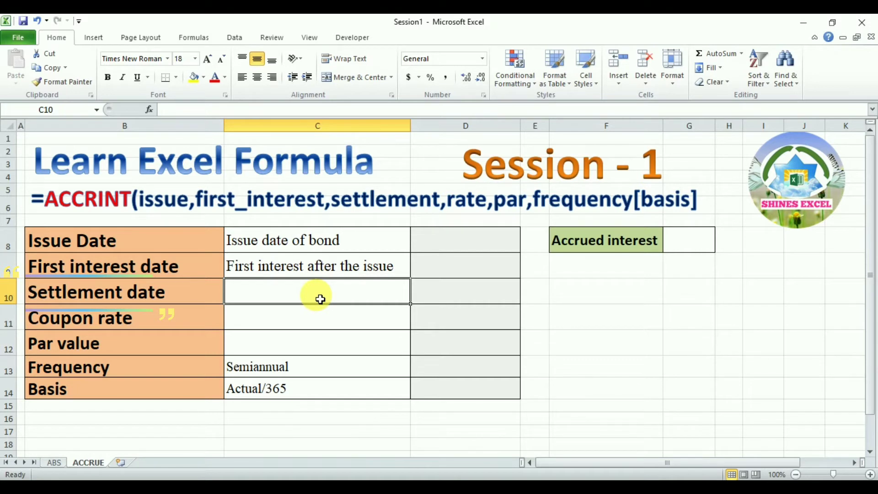
Enter "Date bond is traded to the buyer" in C10 and autofit column C to its text
text(Date )
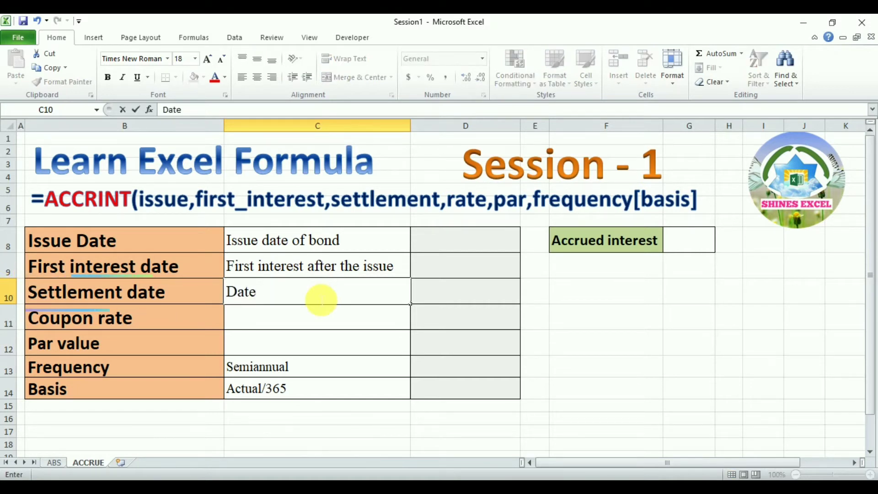
text(bond is)
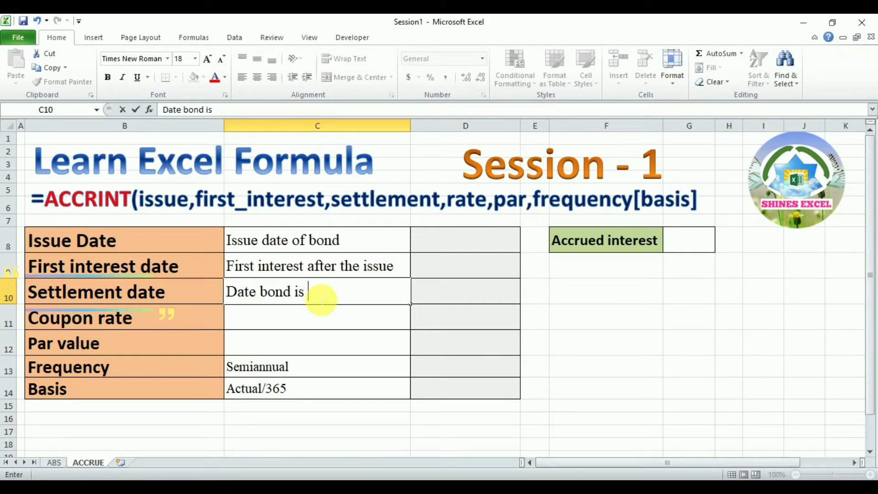
text( traded to )
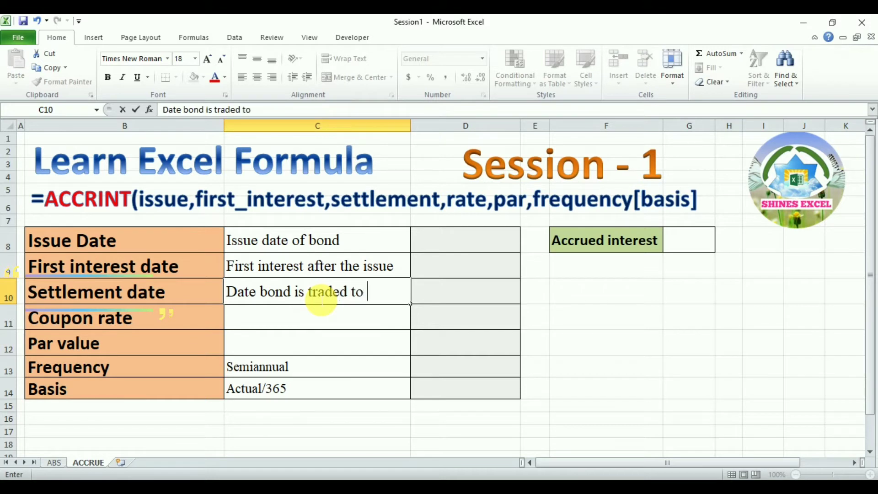
text(the buyer)
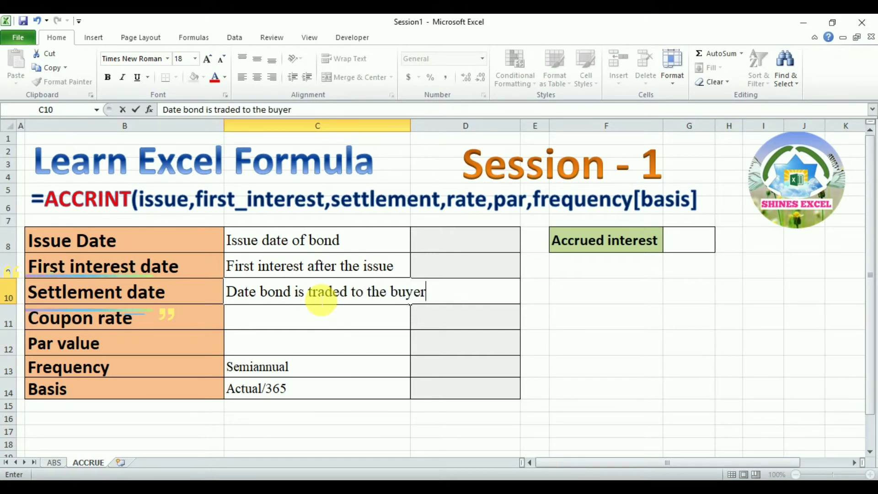
key(Return)
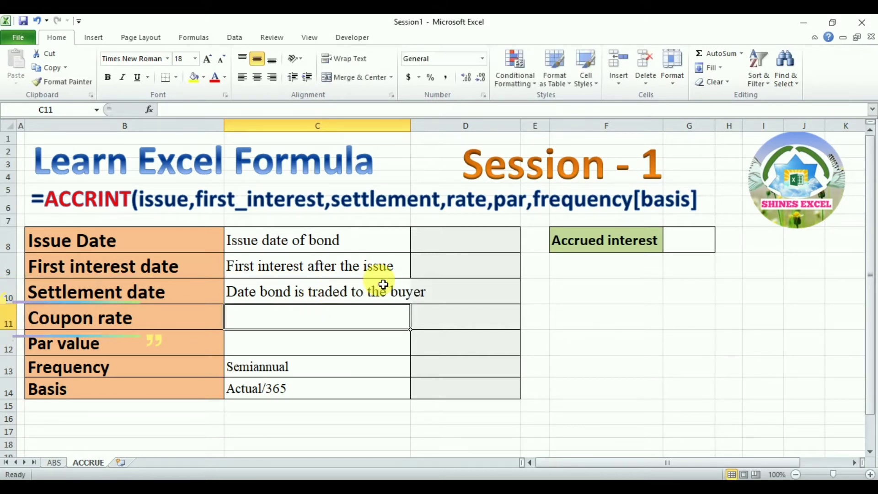
double_click(411, 128)
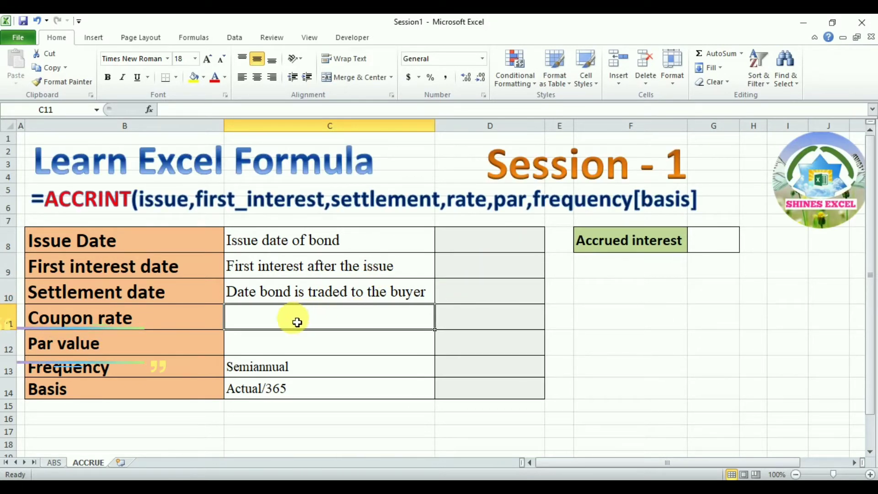
text(A)
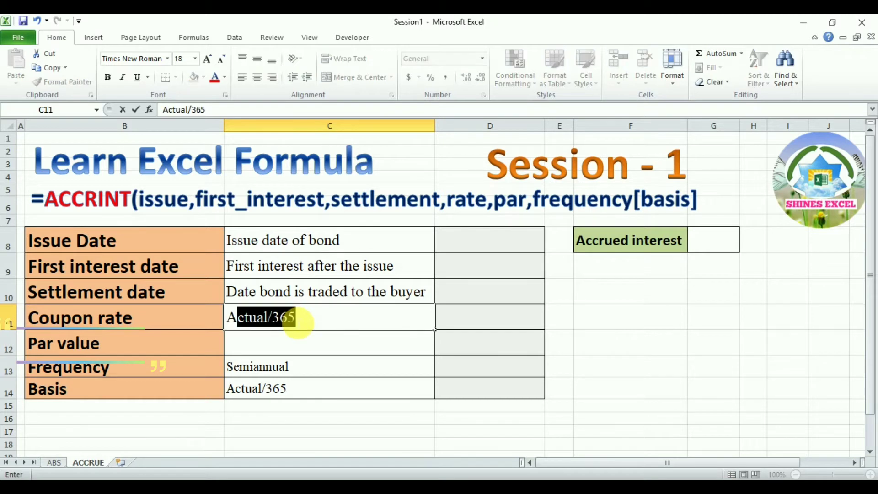
key(BackSpace)
key(BackSpace)
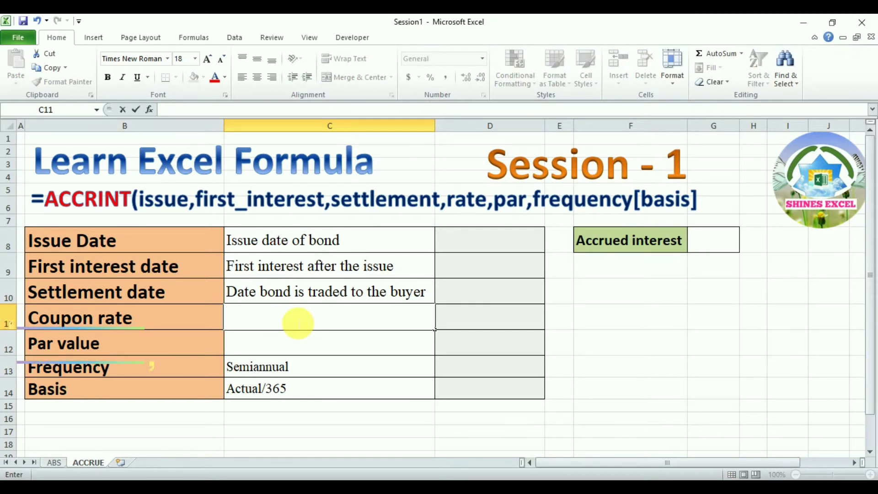
key(Escape)
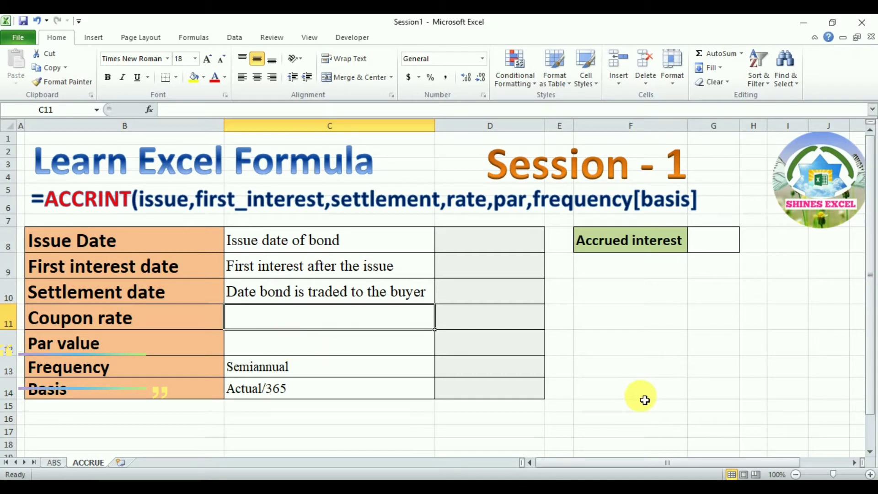
Enter the issue date 02-01-2019 in D8, first interest date 2-07-2019 in D9 and settlement date 2-03-2019 in D10
scroll(645, 400, down, 1)
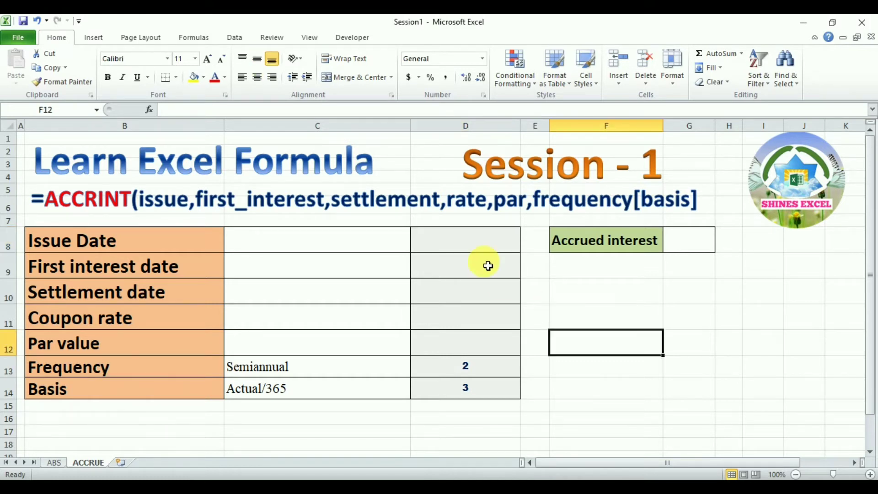
click(475, 249)
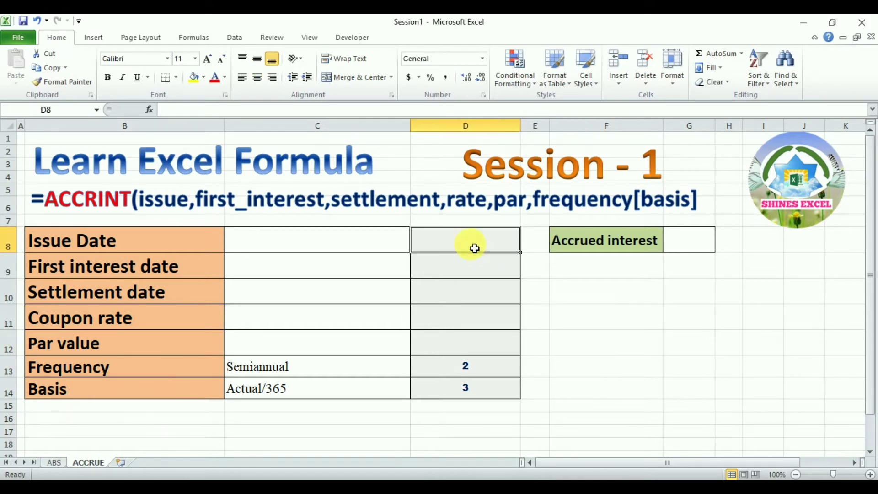
text(02-0)
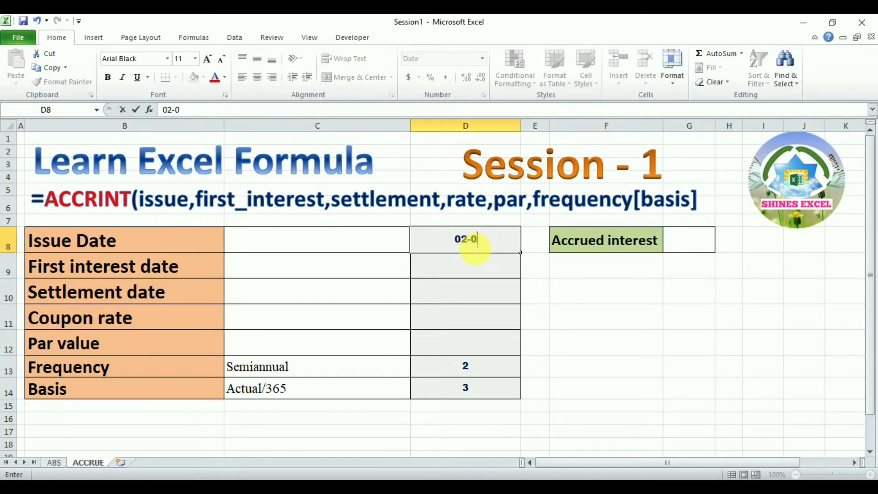
text(1-2019)
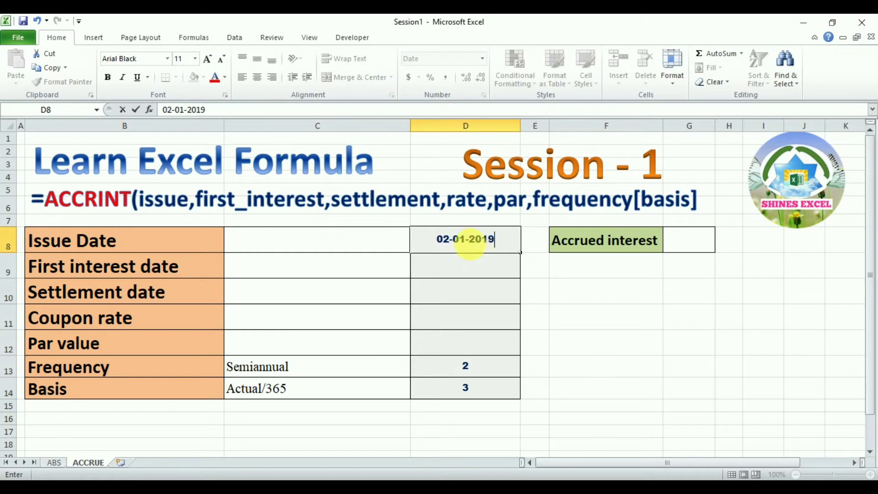
key(Return)
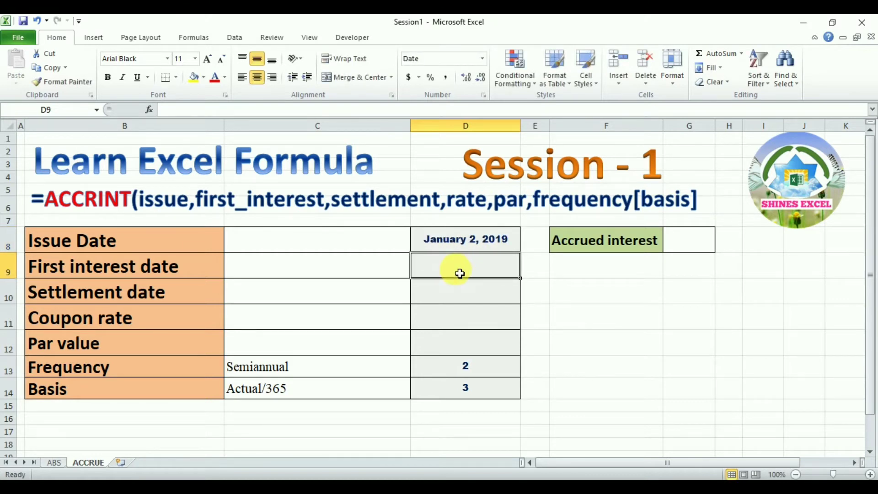
text(2)
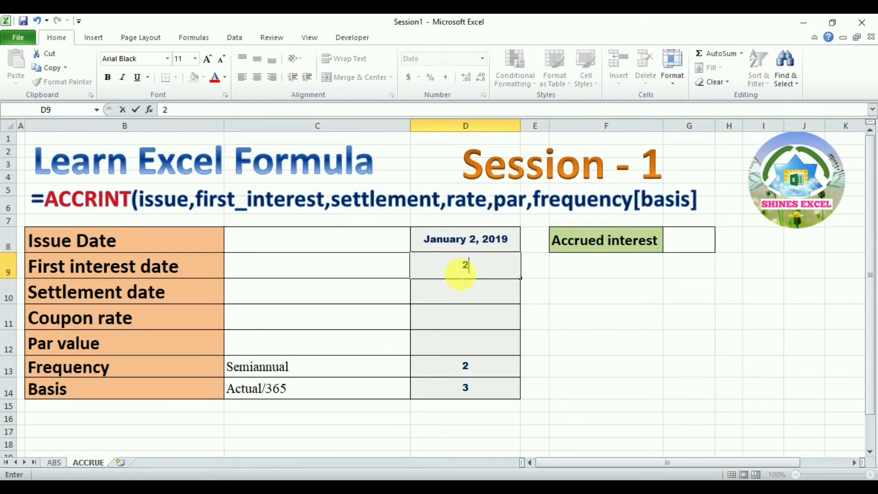
text(-07-2019)
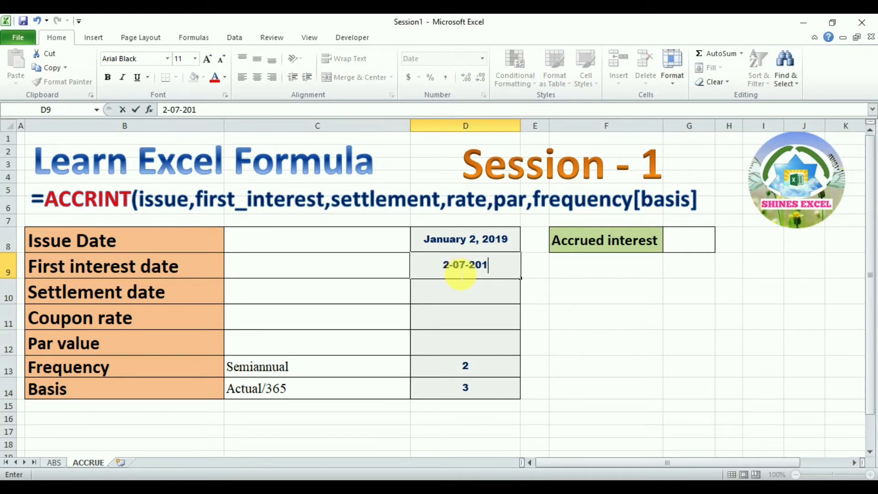
key(Return)
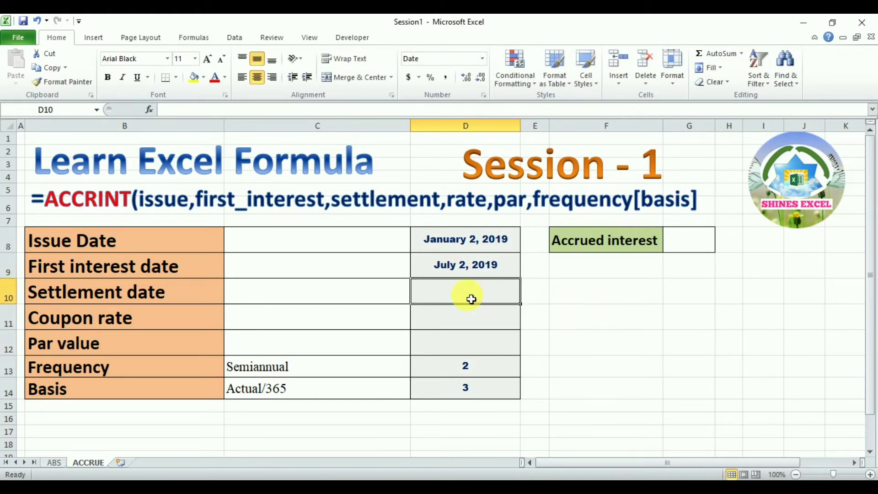
text(2-03)
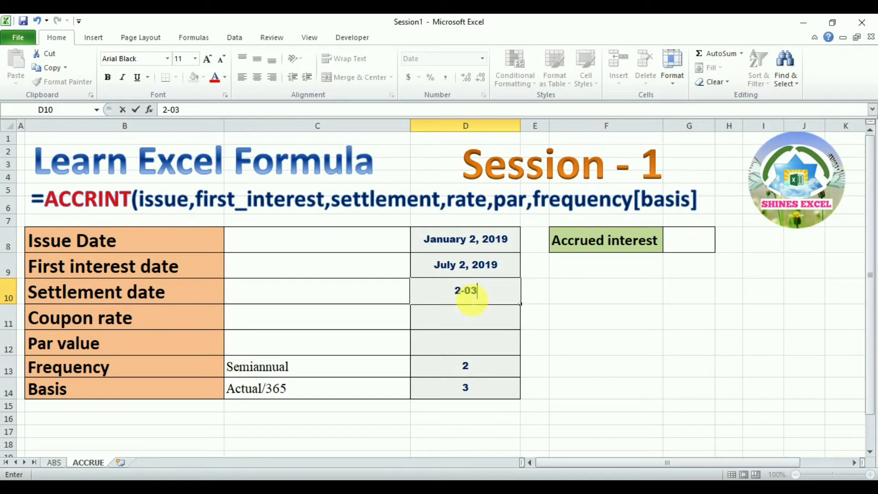
text(-2019)
key(Return)
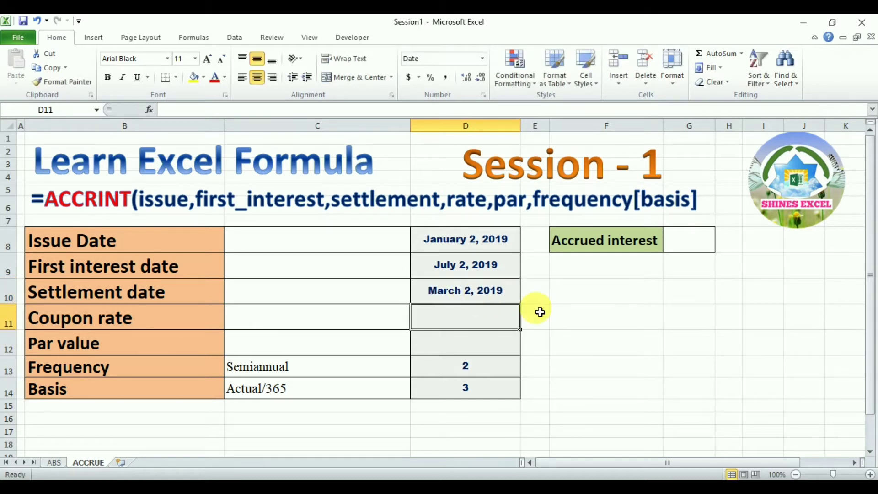
Enter the coupon rate 5% in D11 and the par value 10000 in D12
text(5%)
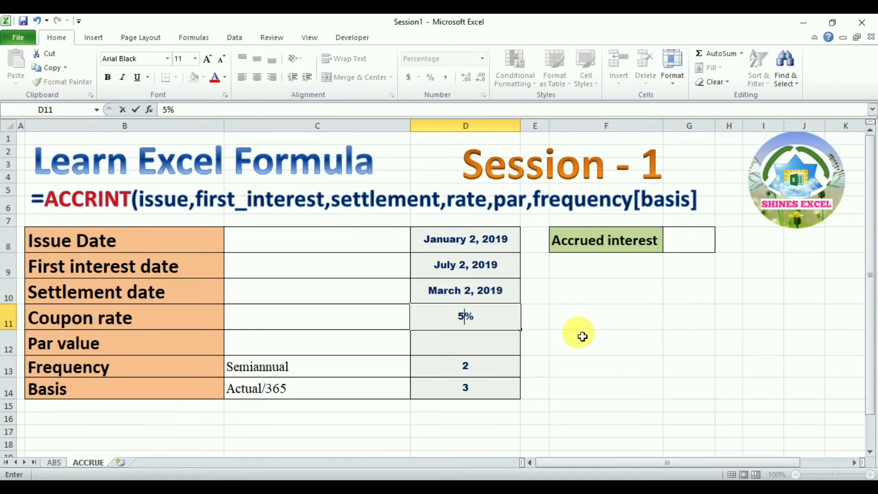
key(Return)
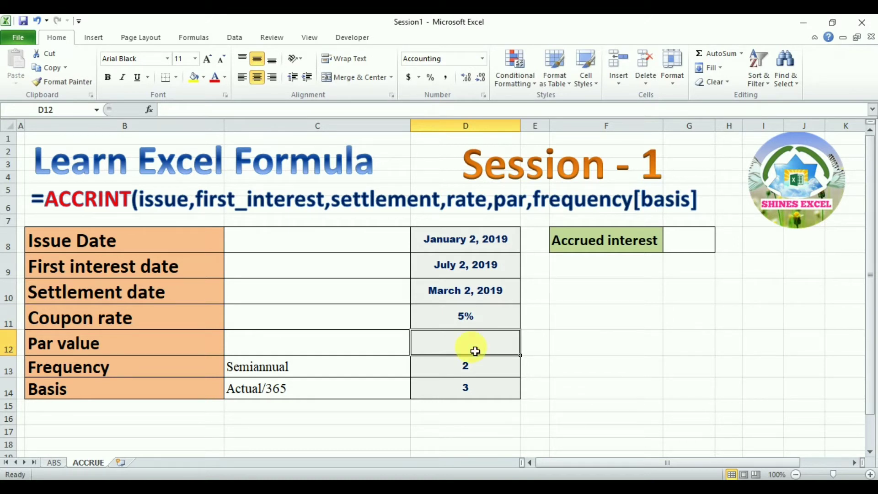
text(10000)
key(Return)
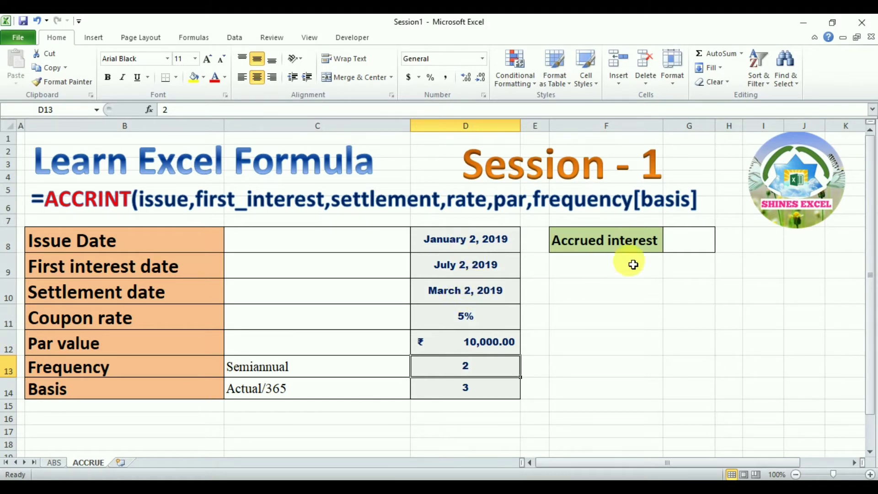
Start an ACCRINT formula in G8 with D8 as issue, D9 as first interest and D10 as settlement
click(690, 245)
text(=)
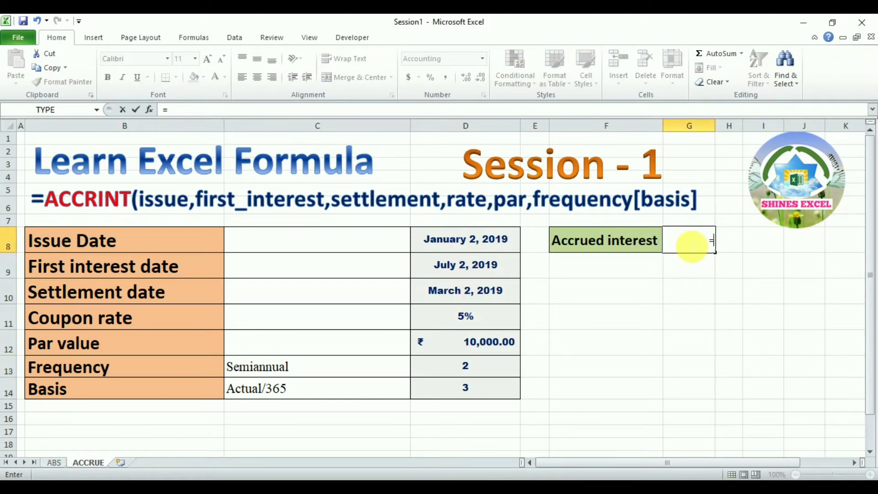
text(accr)
double_click(729, 255)
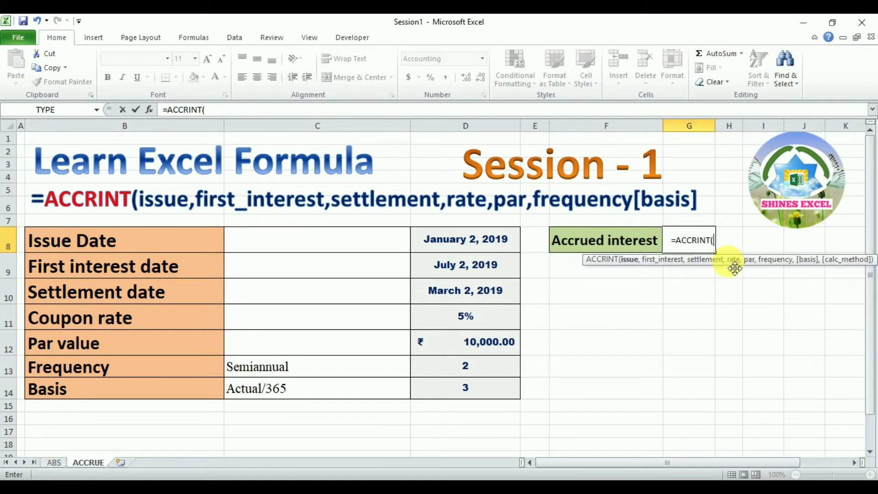
click(494, 242)
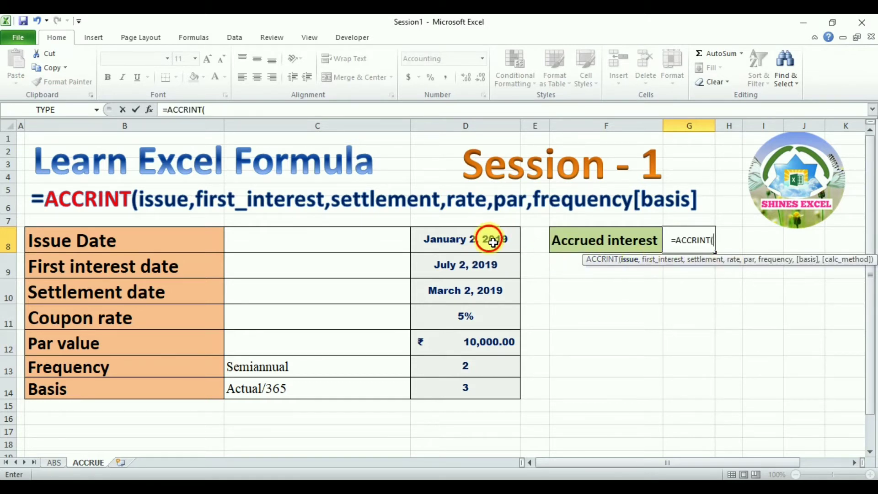
text(,)
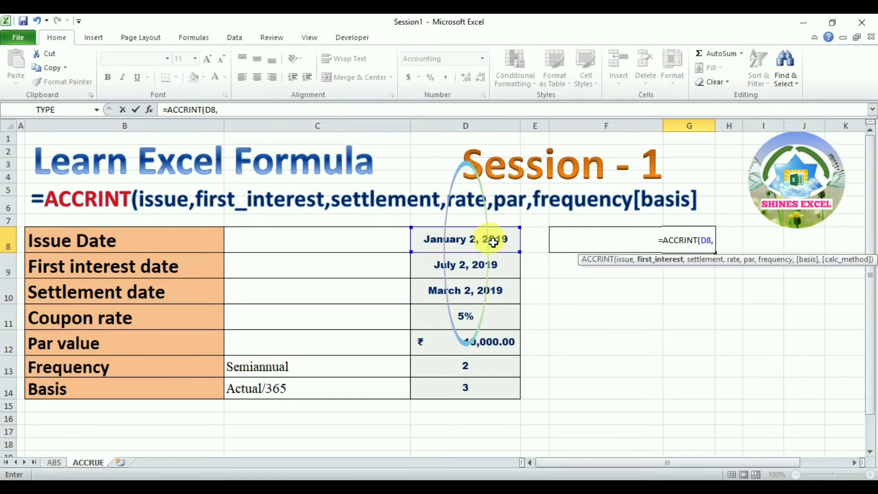
click(482, 269)
text(,)
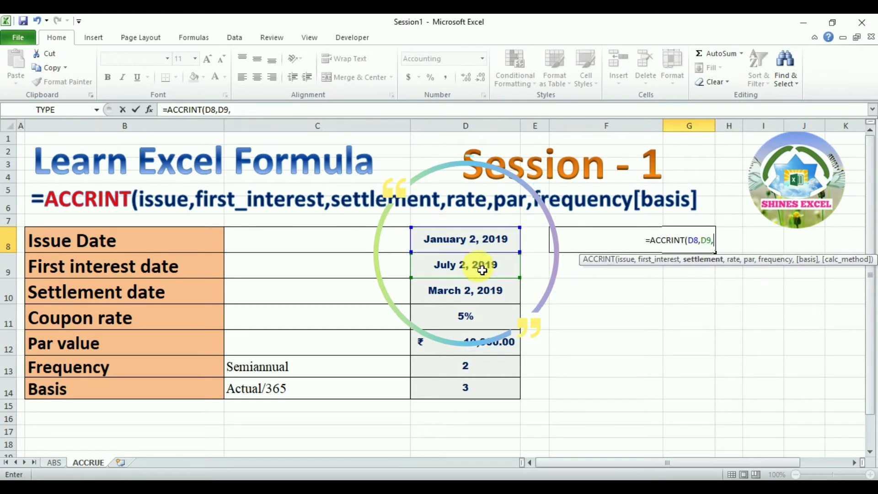
click(476, 297)
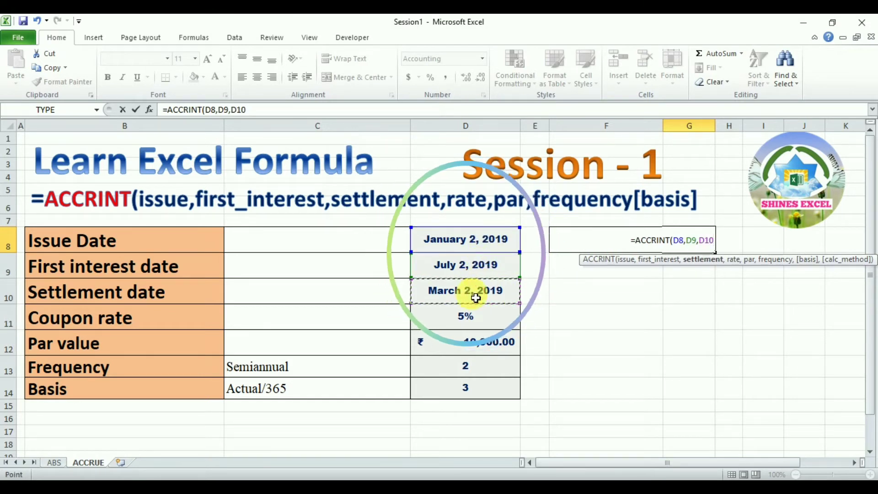
text(,)
Complete the ACCRINT formula with rate D11, par D12, frequency D13 and basis 3 - Actual/365
click(472, 324)
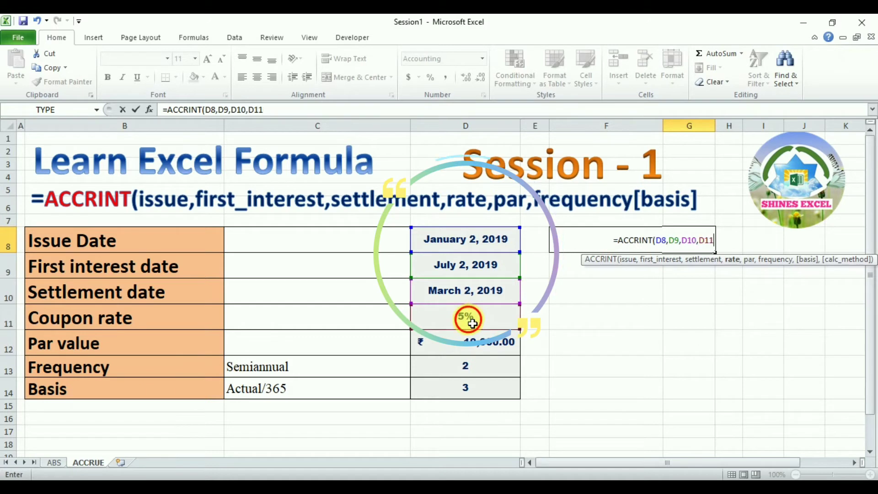
text(,)
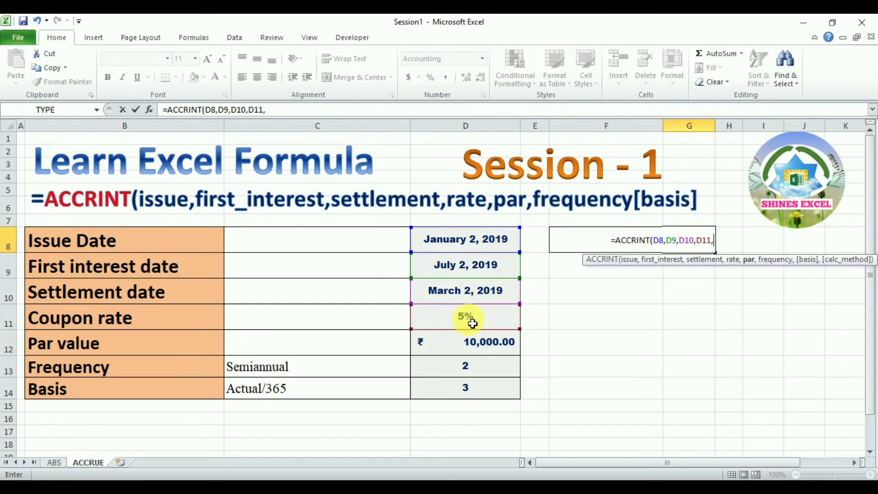
click(474, 347)
text(,)
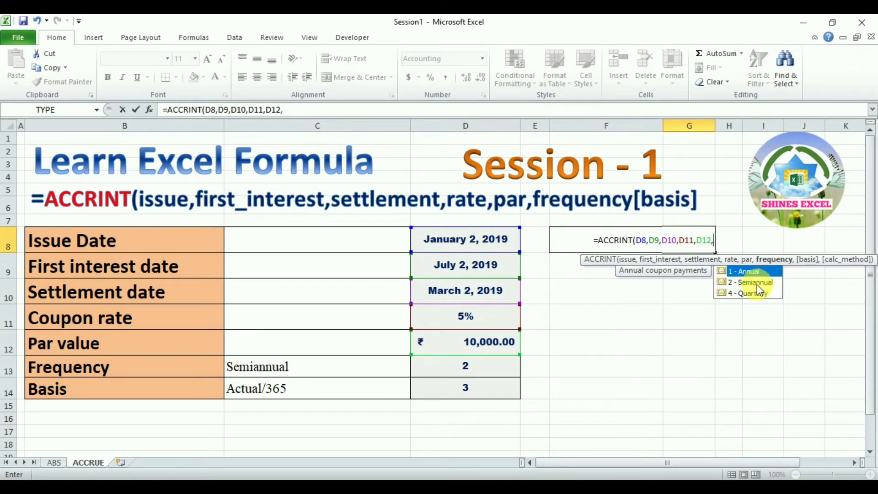
click(479, 376)
text(,)
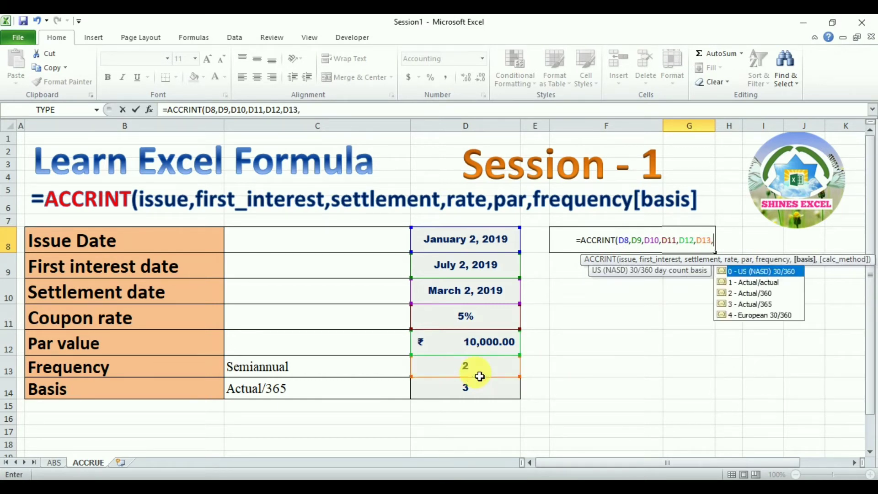
double_click(745, 305)
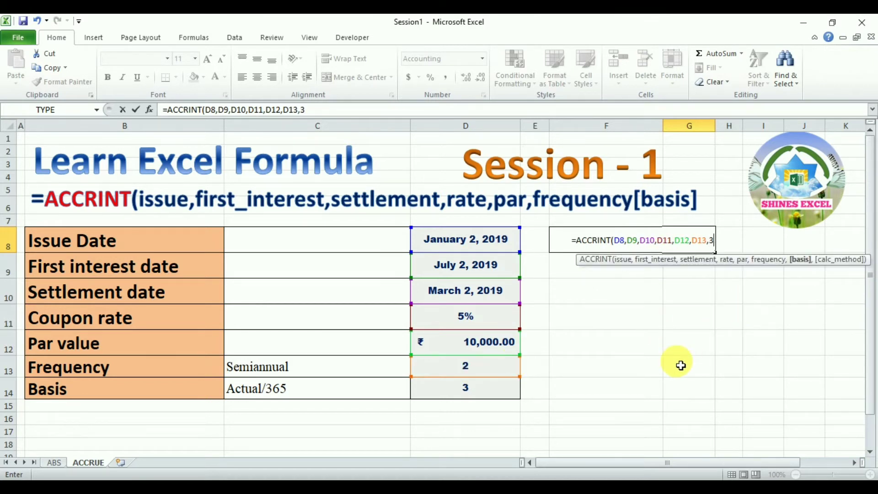
key(Return)
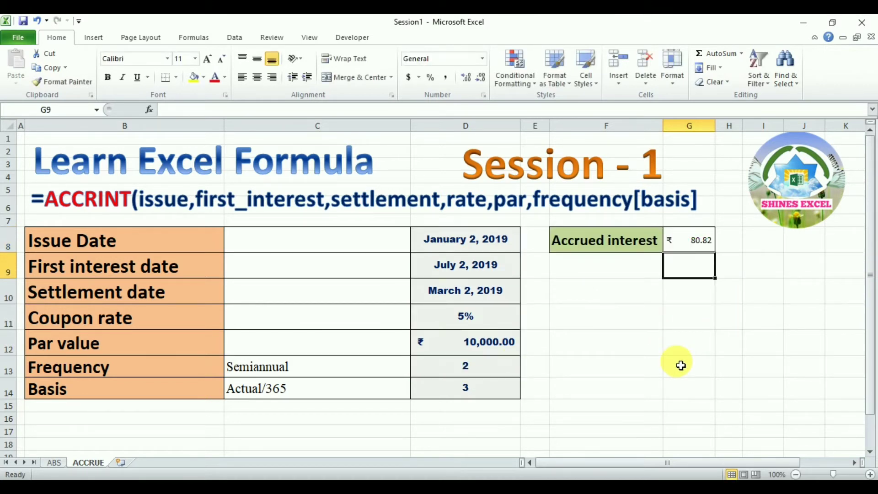
click(699, 241)
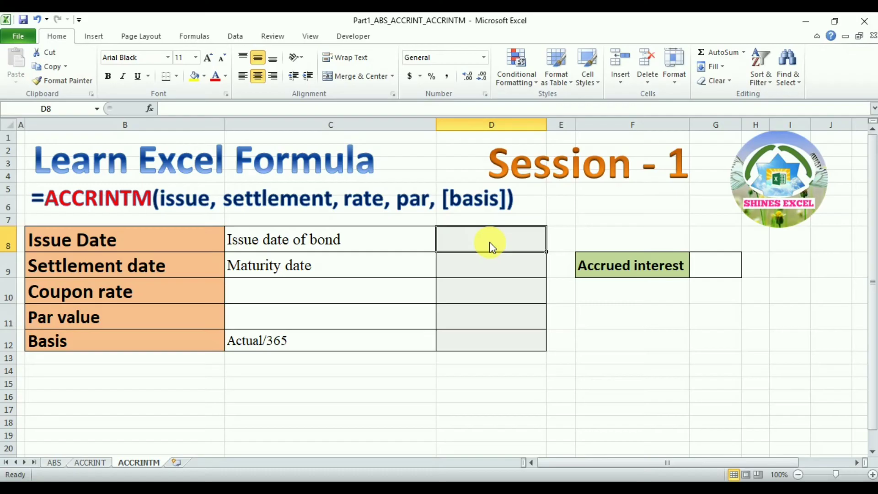
On the ACCRINTM sheet, enter the issue date 02.01.2020 in D8 and the settlement date 31.12.2029 in D9
text(02.01.20)
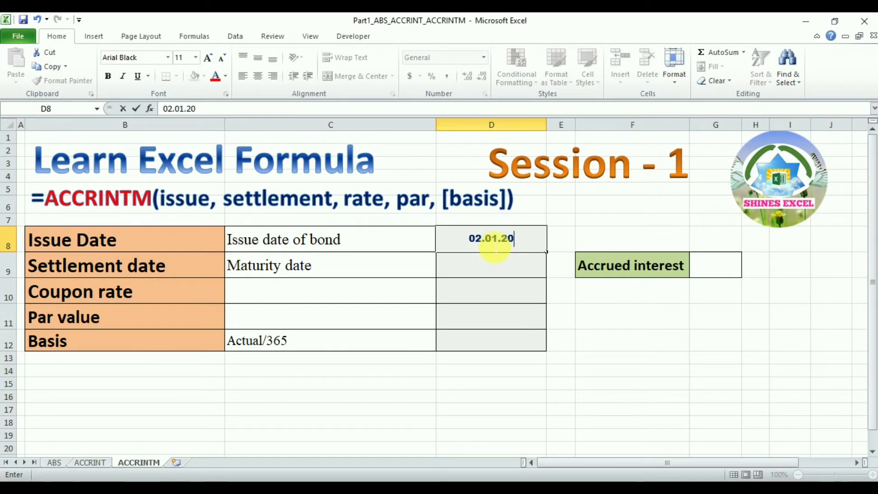
text(20)
key(Return)
text(31.12.)
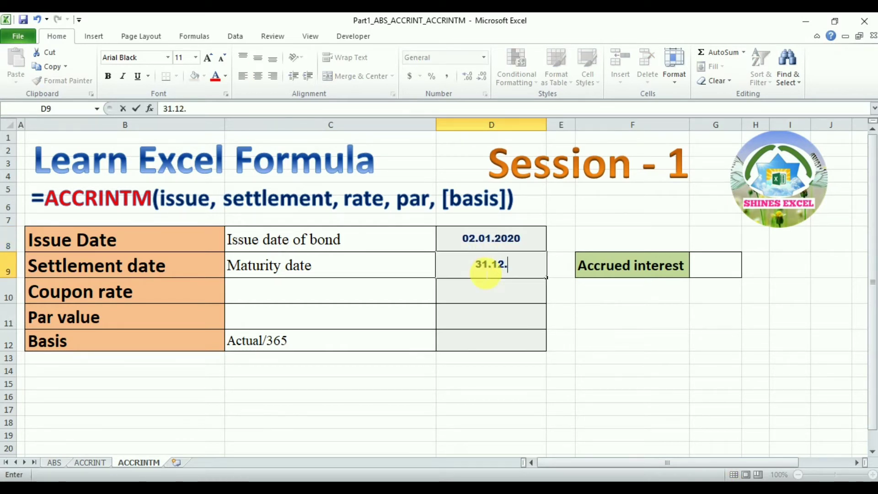
text(2)
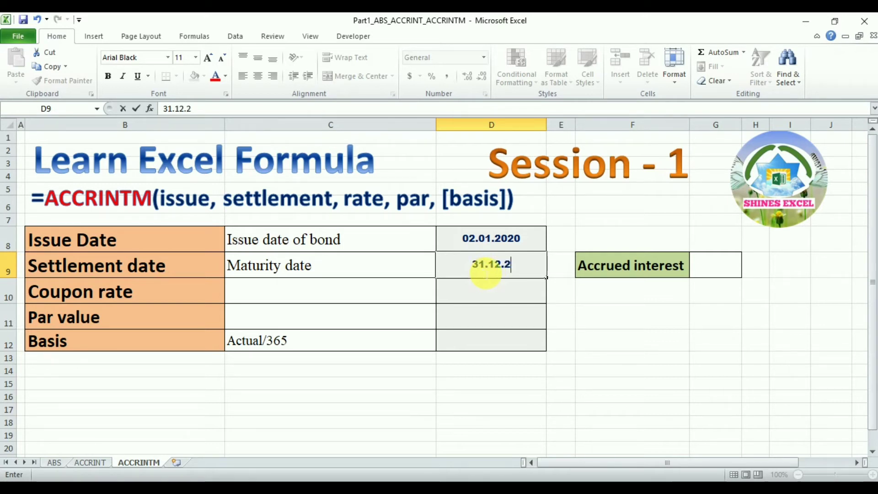
text(029)
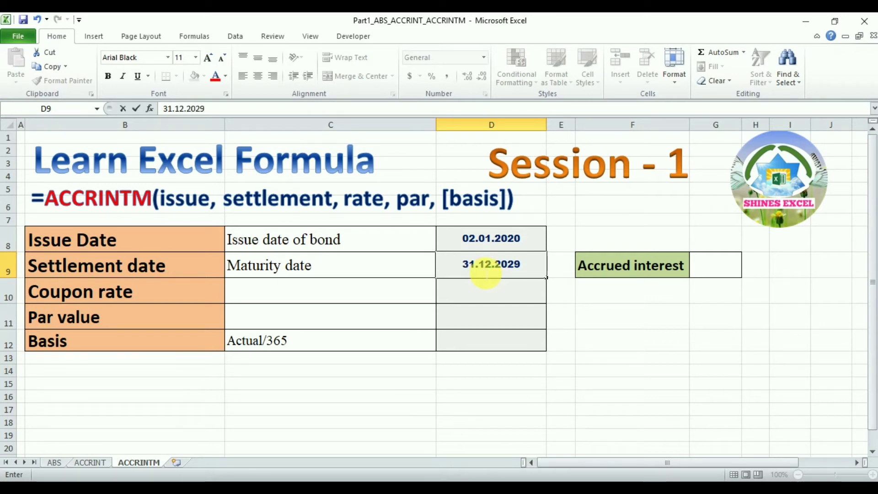
key(Return)
Fill D10:D12 of the ACCRINTM table with coupon rate 3%, par value 10000 and basis 3
text(3)
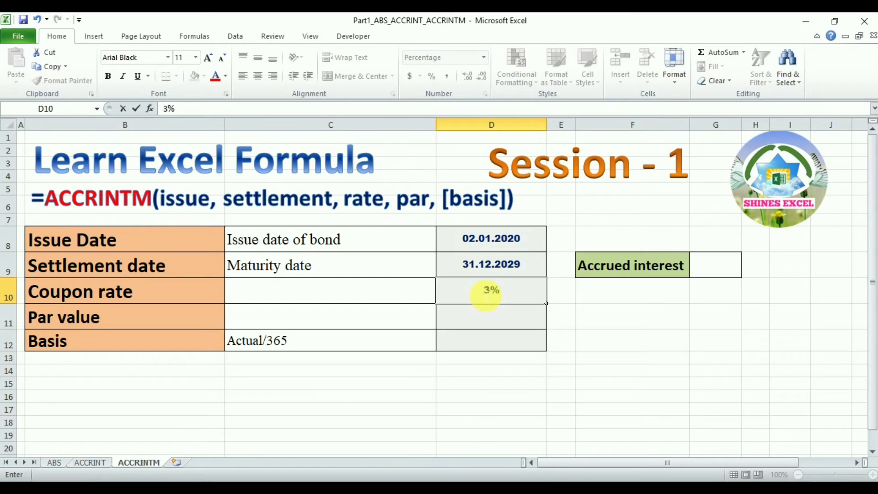
click(486, 321)
text(10000)
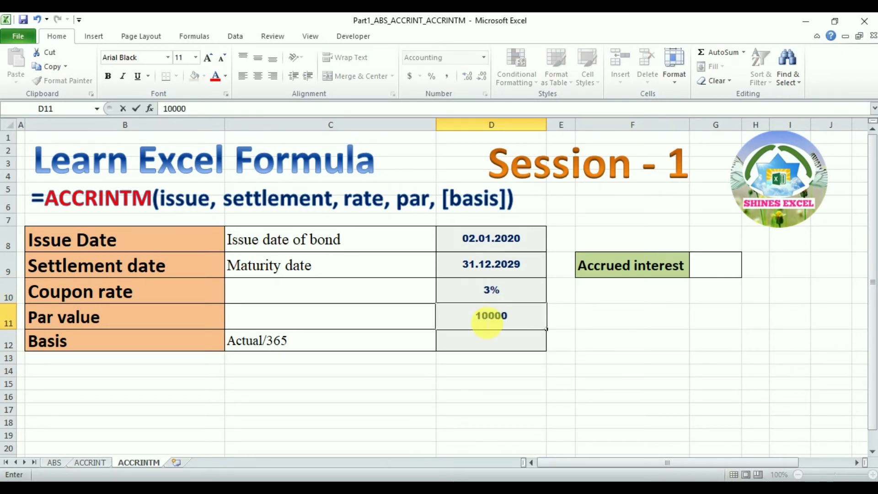
key(Return)
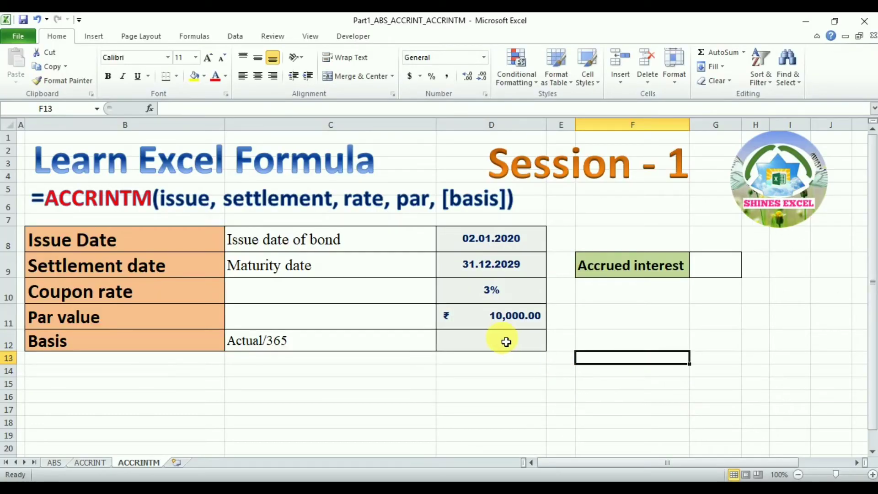
click(505, 342)
text(3)
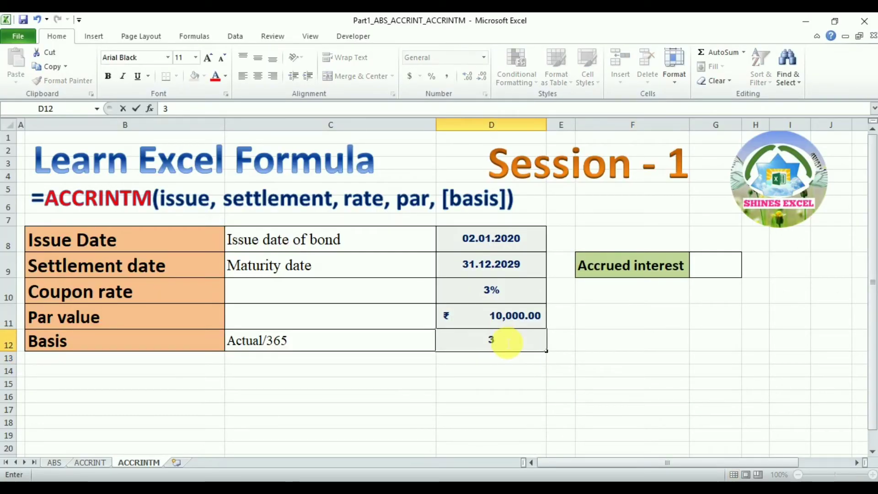
Start an ACCRINTM formula in G9 with D8 as issue and D9 as settlement
click(727, 277)
text(=)
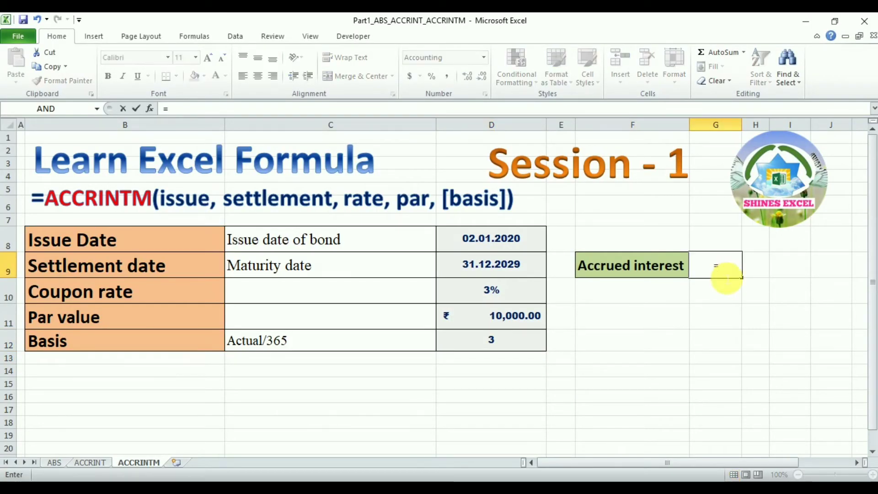
text(accrintm)
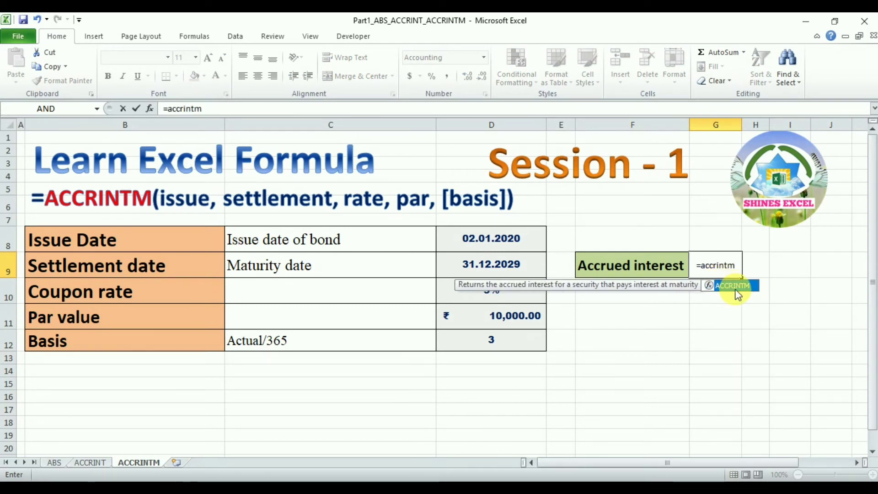
double_click(737, 286)
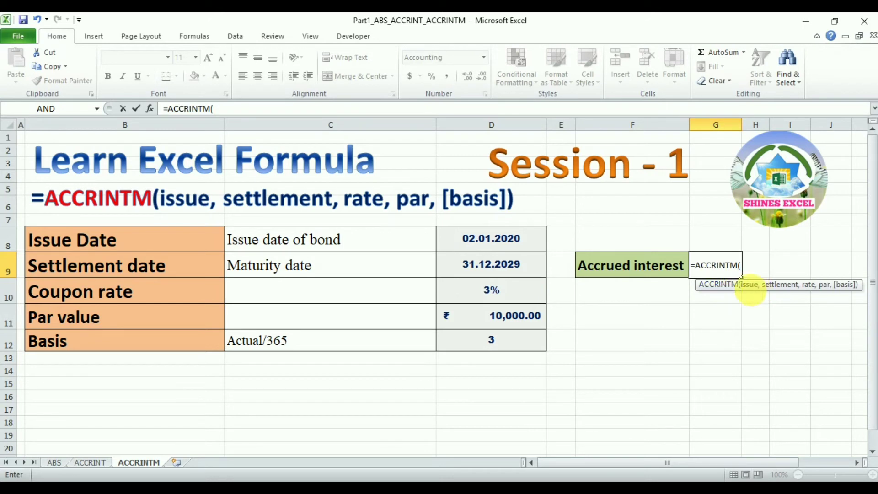
click(531, 247)
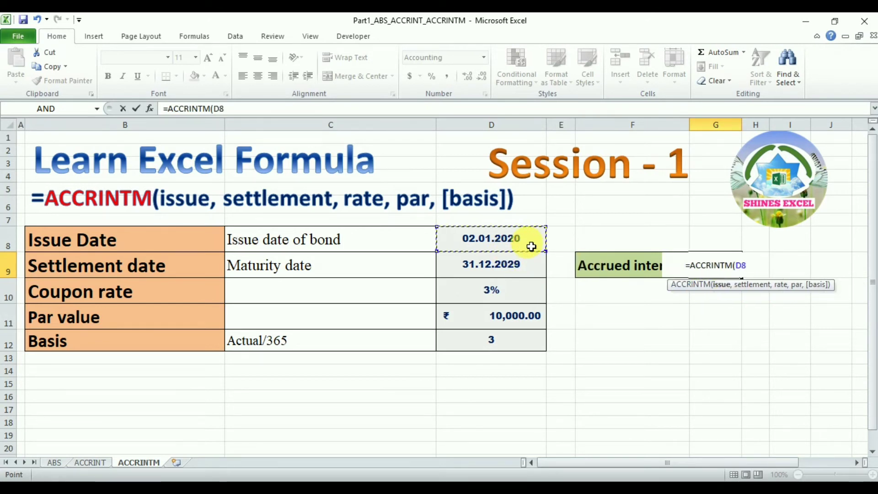
text(,)
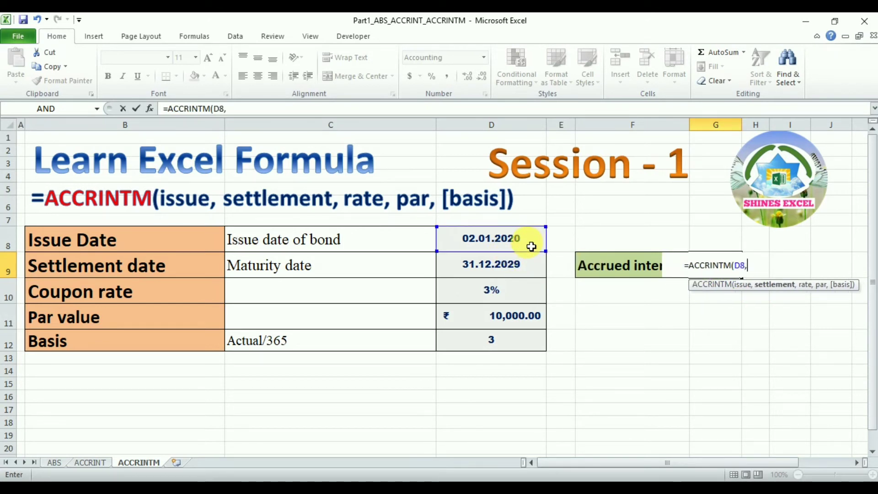
click(521, 270)
text(,)
Complete the ACCRINTM formula with rate D10, par D11 and basis D12, and check the formula in G9
click(513, 290)
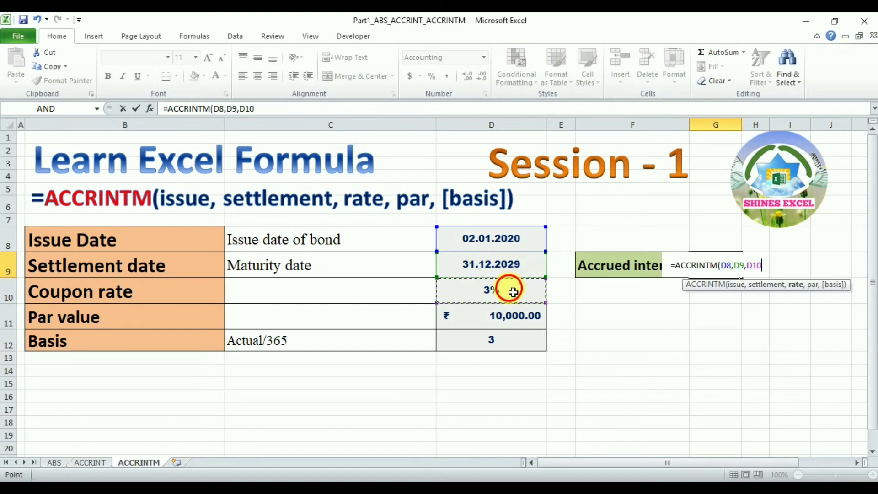
text(,)
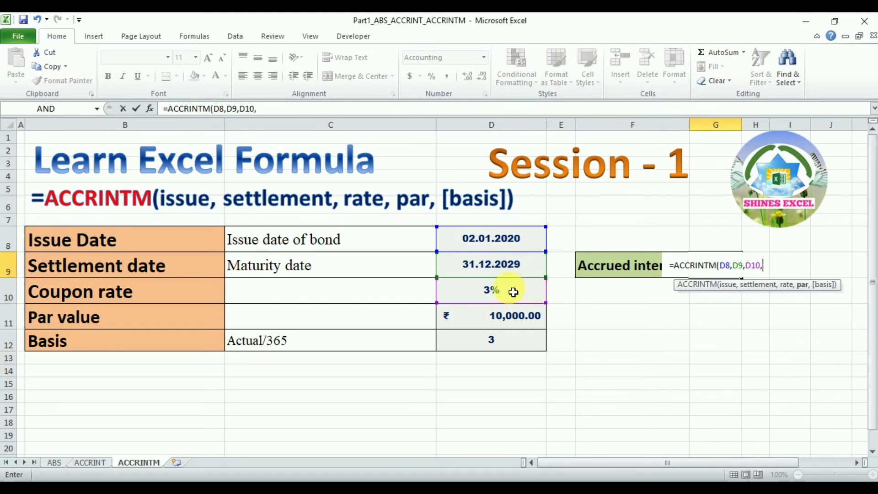
click(511, 320)
text(,)
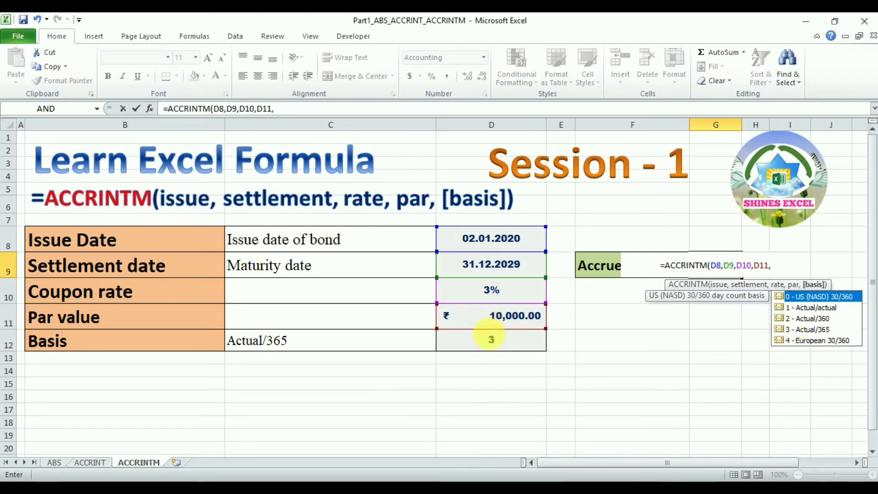
click(491, 344)
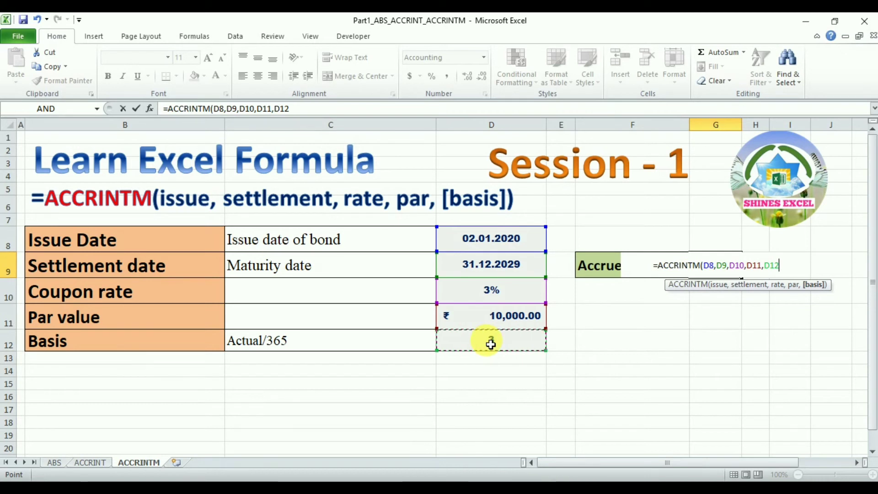
key(Return)
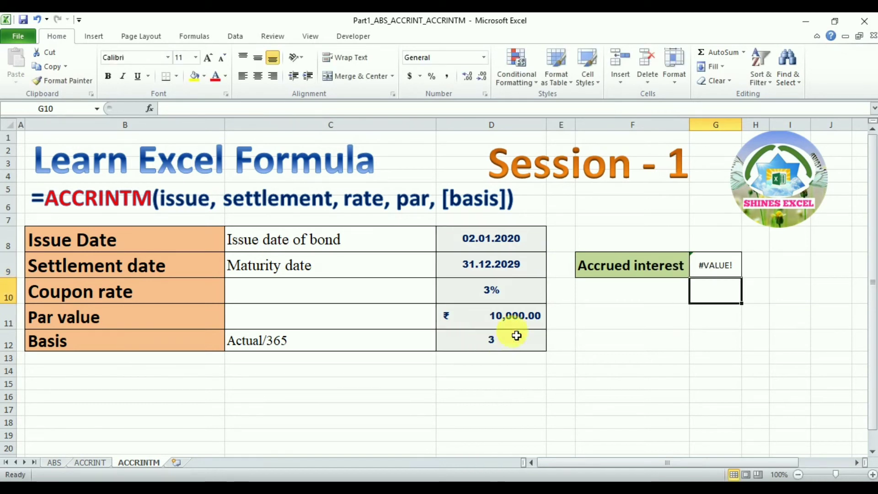
click(725, 271)
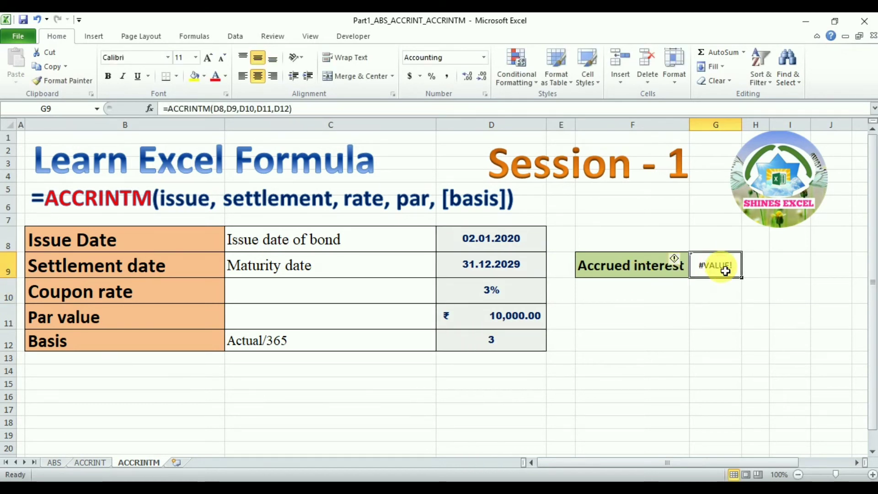
Format the issue date cell D8 as a date of the type March 14, 2001
click(529, 243)
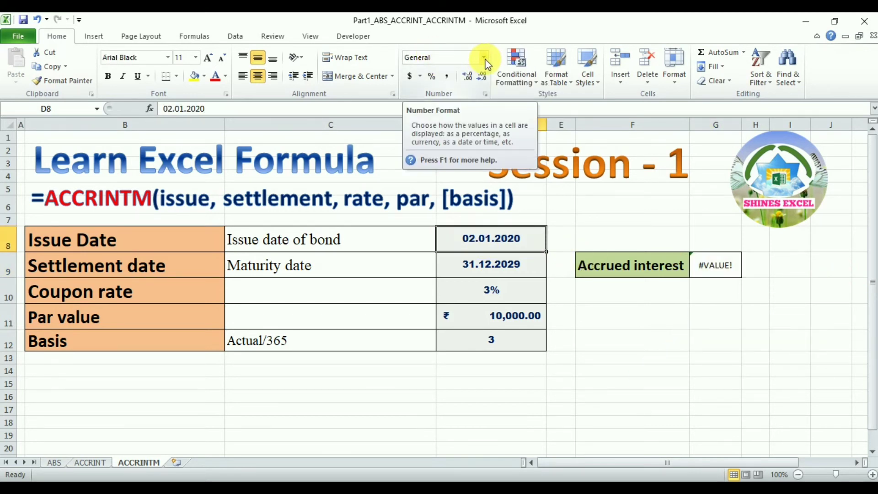
click(484, 58)
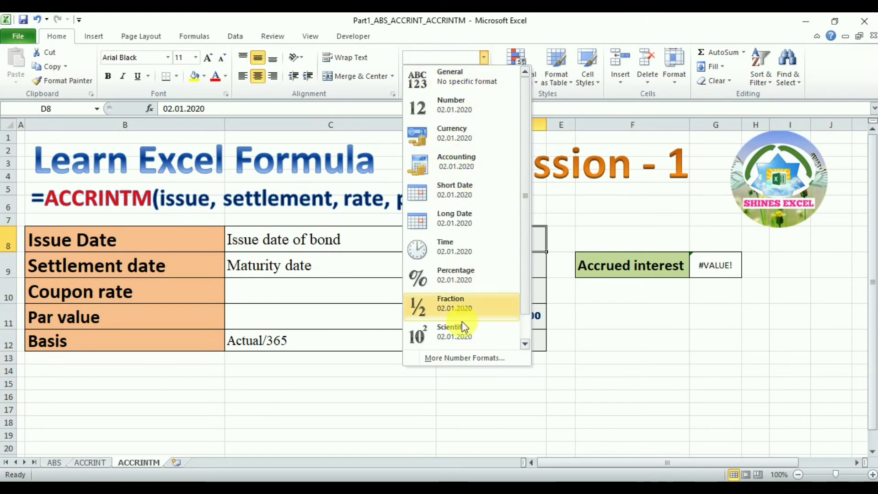
click(470, 359)
click(380, 209)
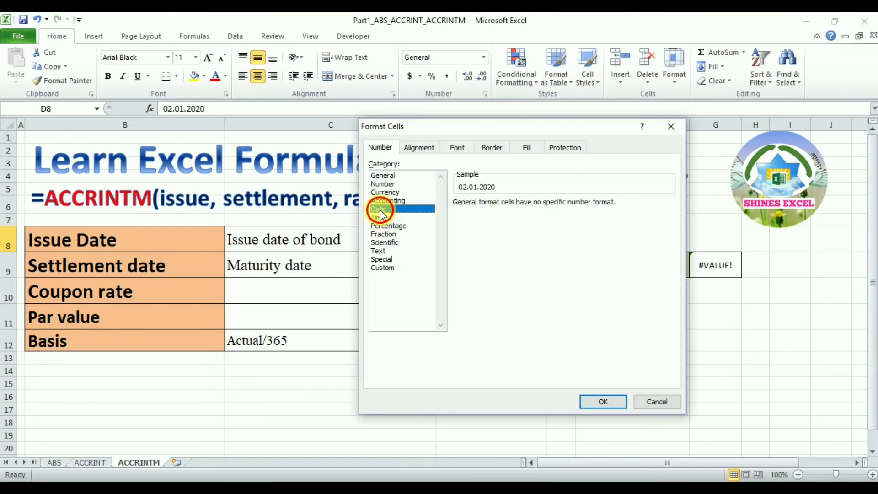
scroll(505, 237, down, 2)
click(494, 239)
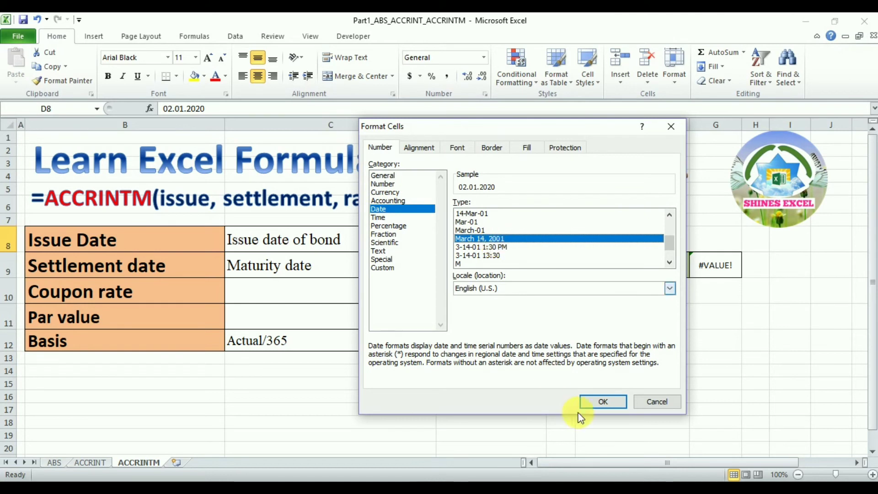
click(603, 402)
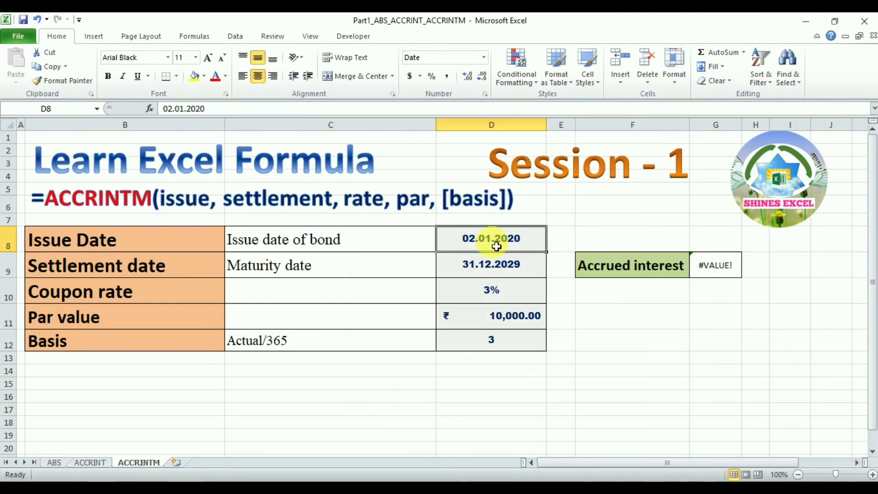
Replace the dots in the issue date D8 with slashes using Find and Replace
key(ctrl+h)
text(.)
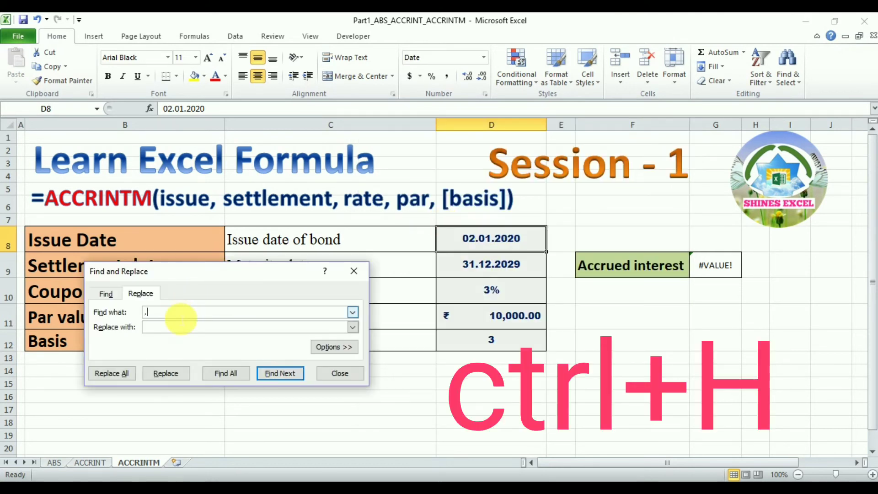
click(167, 327)
text(/)
click(152, 372)
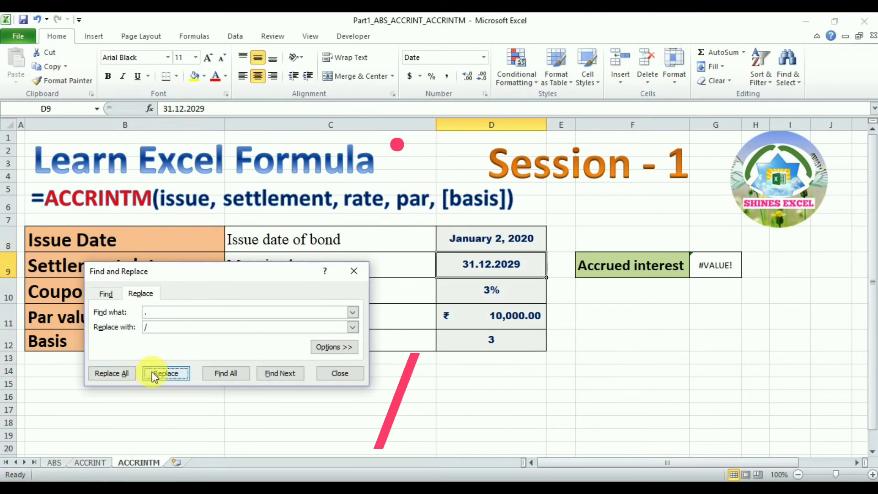
Replace the dots in the settlement date D9 with hyphens using Find and Replace
key(Escape)
key(ctrl+h)
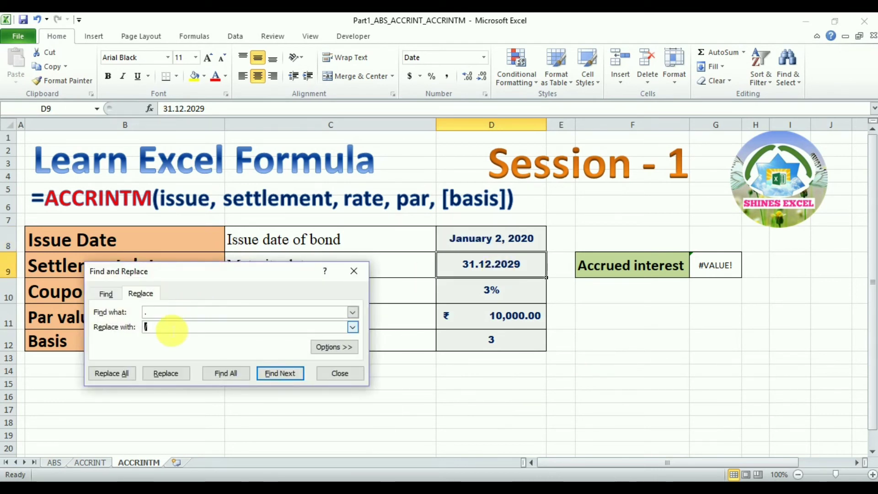
text(-)
click(162, 373)
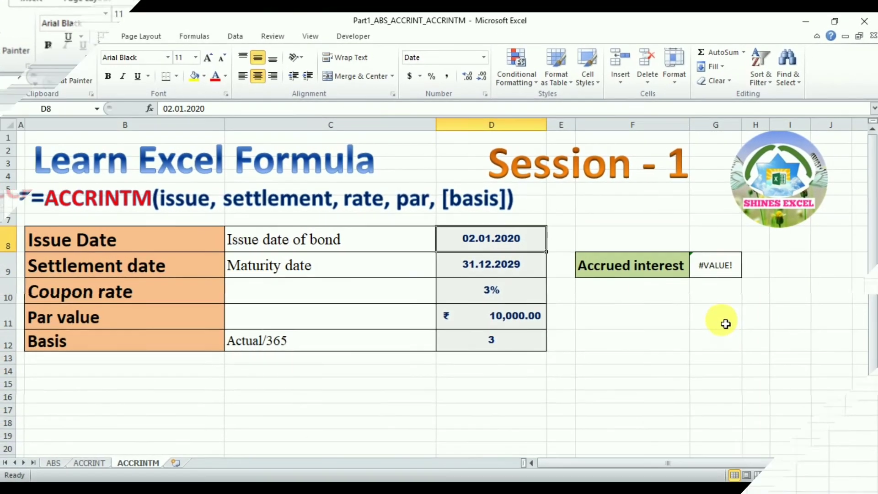
Overwrite G9 with a new ACCRINTM formula that uses DATE(2020,01,02) as the issue date
click(716, 270)
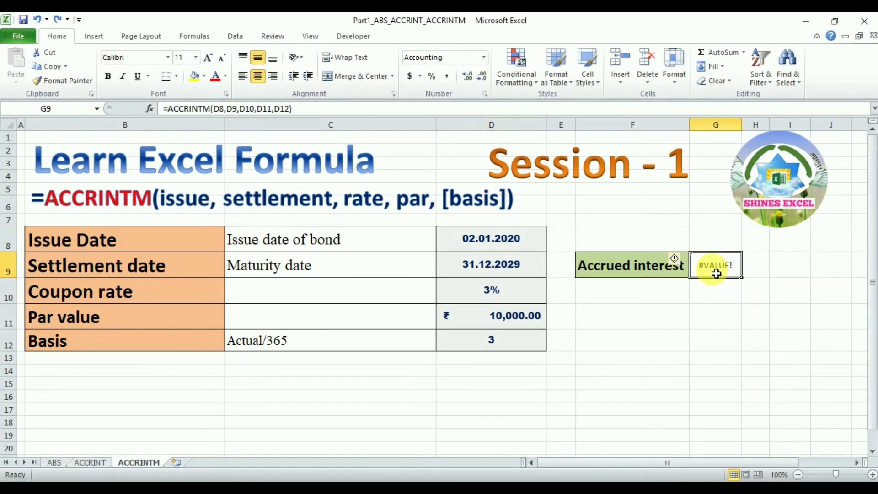
text(=acc)
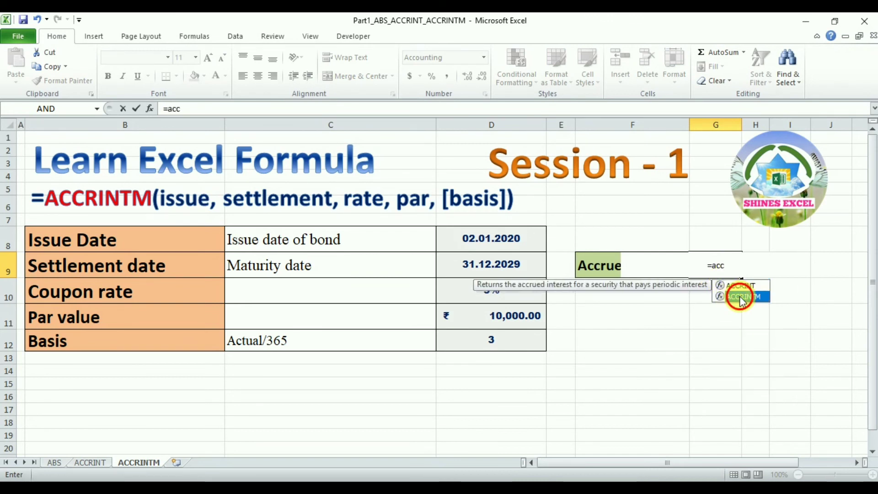
double_click(742, 297)
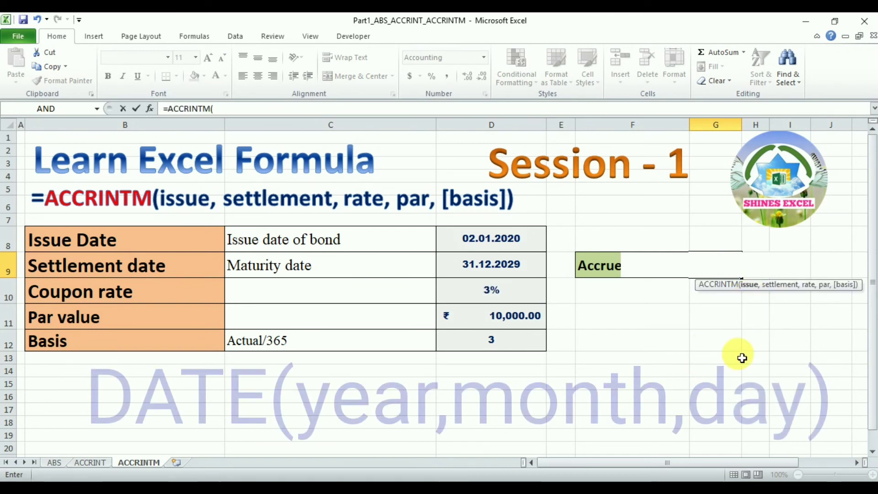
text(date)
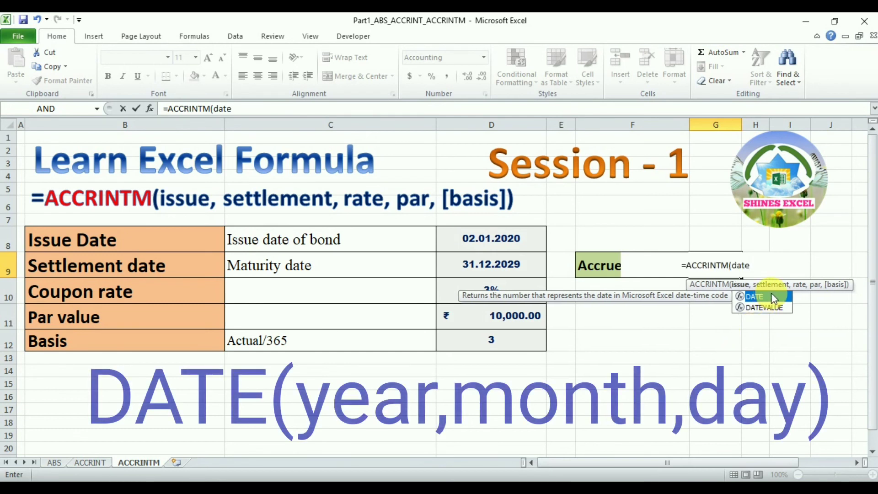
double_click(763, 297)
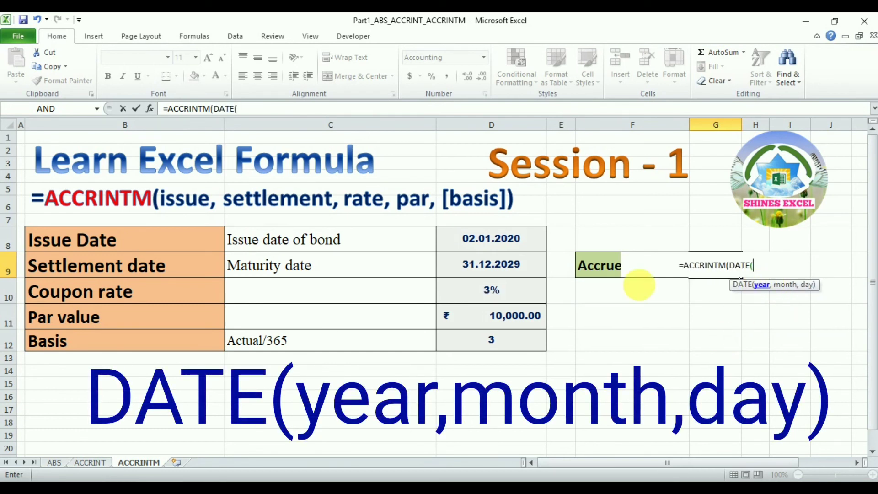
text(20)
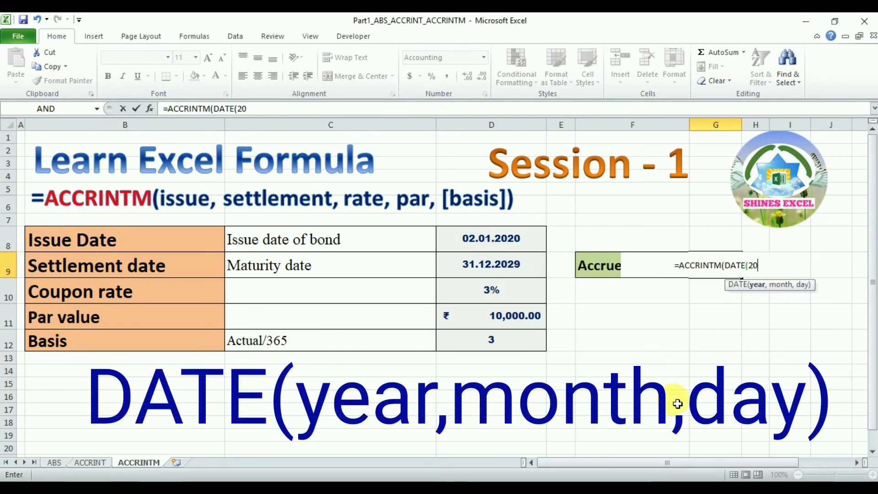
text(20,)
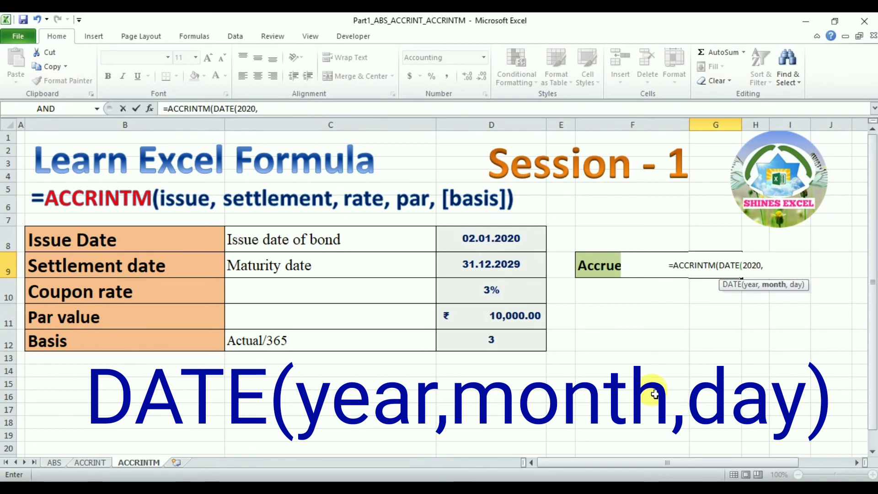
text(0)
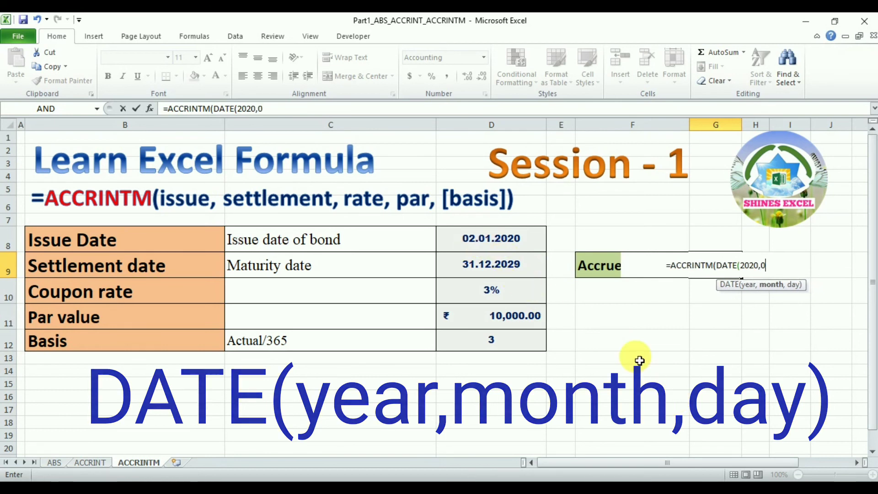
text(1,0)
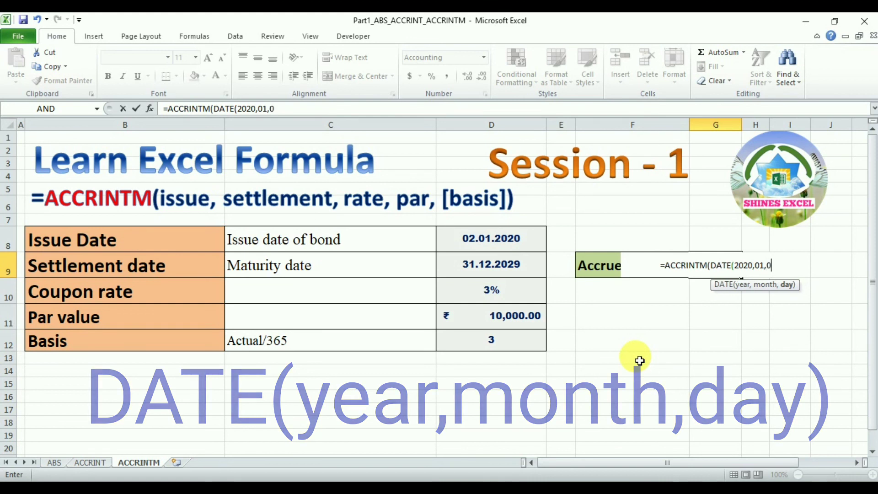
text(2))
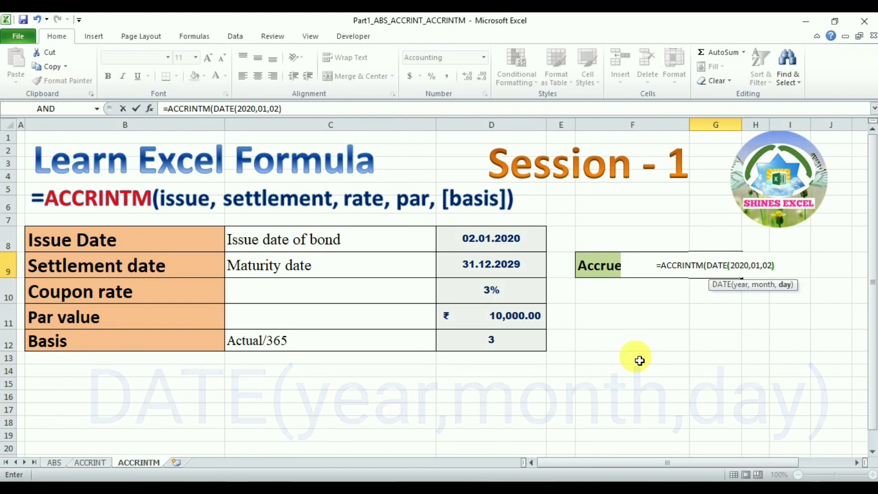
text(,)
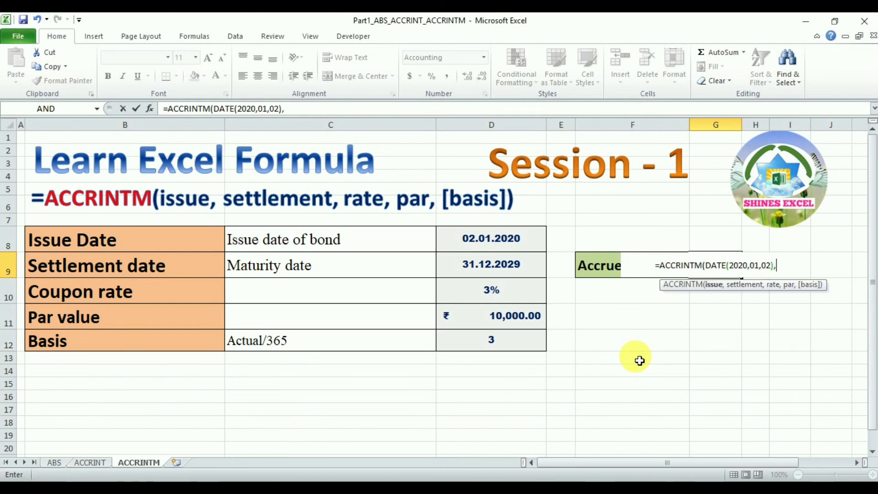
Add DATE(2029,12,31) as the settlement argument of the ACCRINTM formula
text(date)
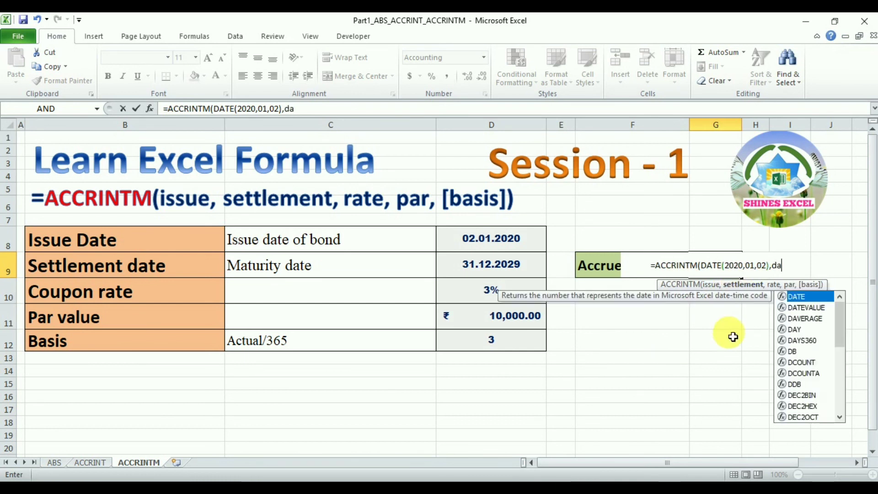
double_click(799, 300)
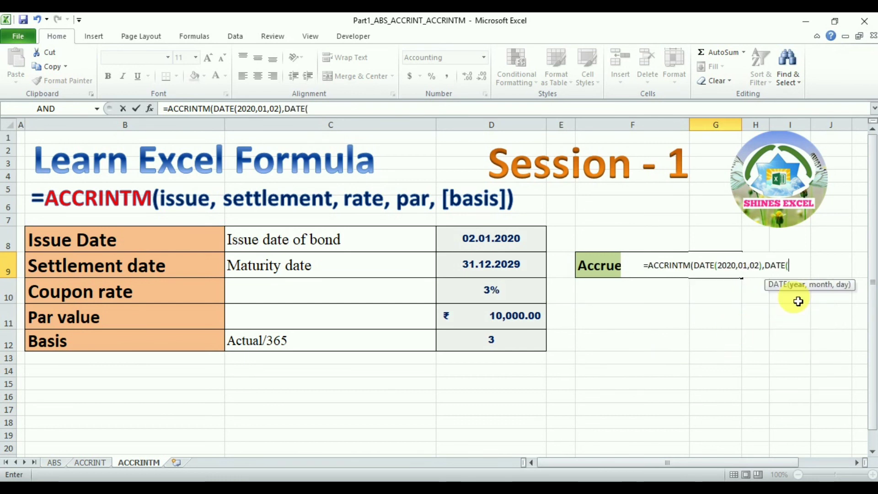
text(2029,)
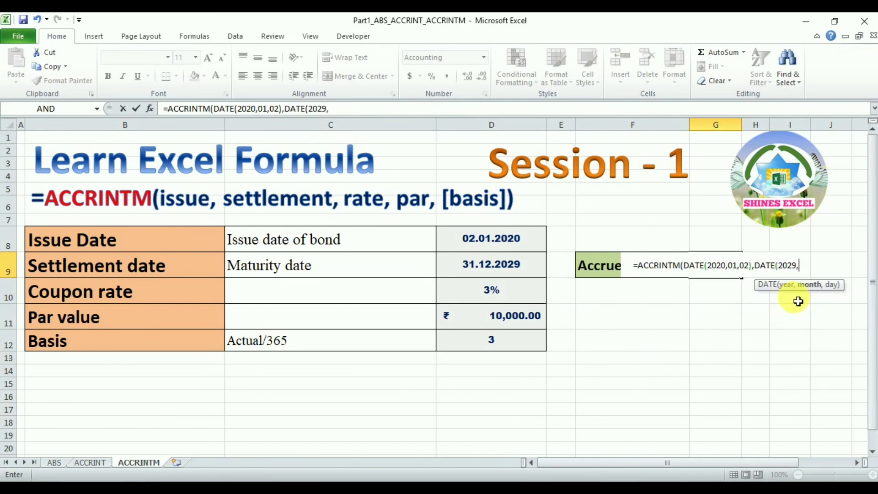
text(12,31)
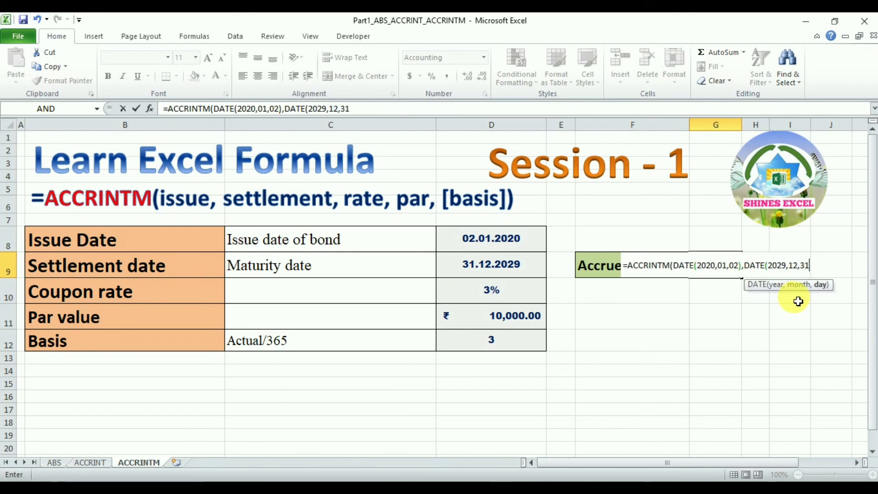
text(),)
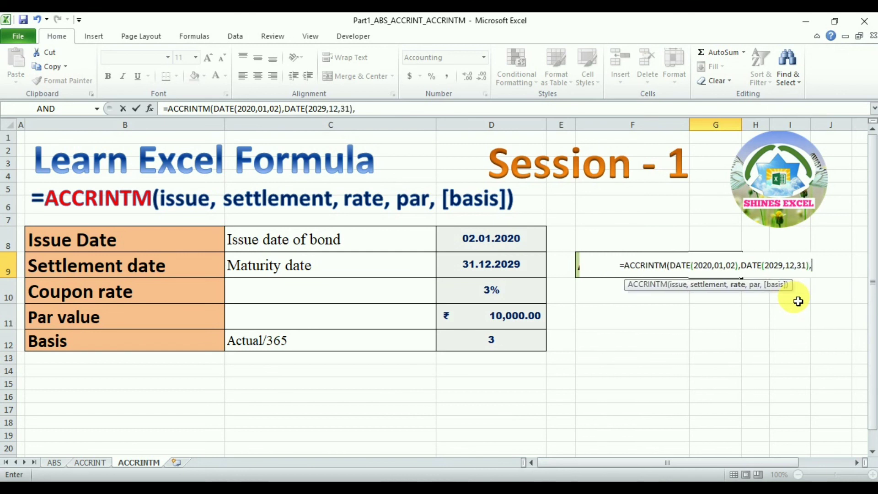
Complete the G9 formula with rate D10, par D11 and basis 3 - Actual/365
click(502, 299)
text(,)
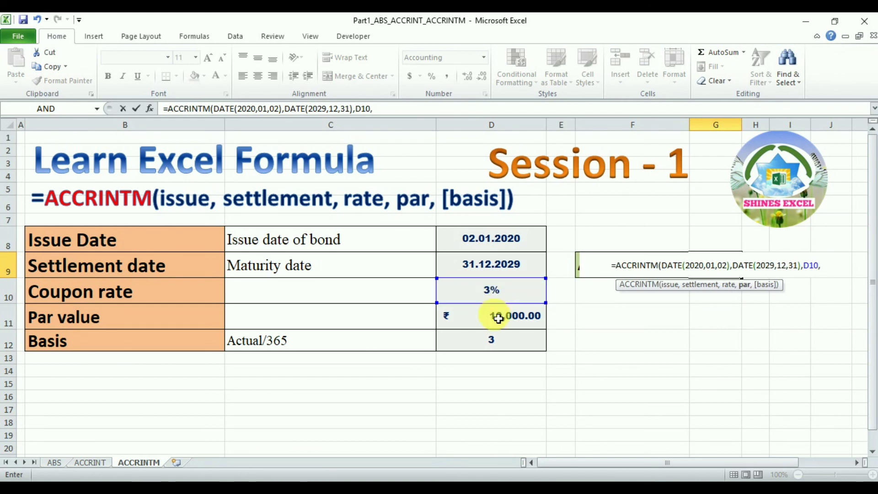
click(499, 319)
text(,)
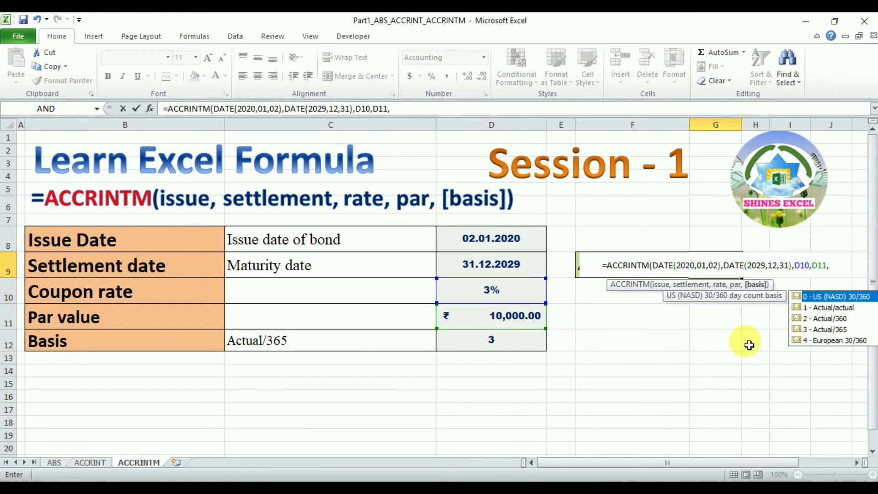
double_click(824, 334)
text())
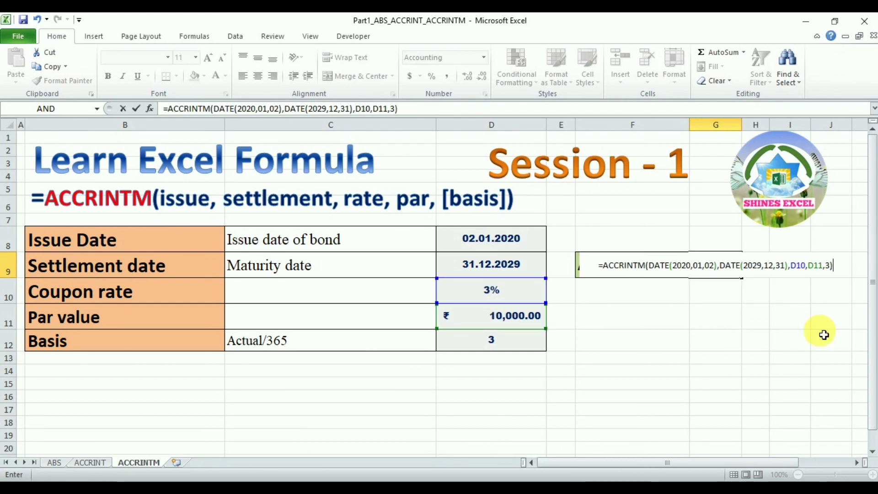
key(Return)
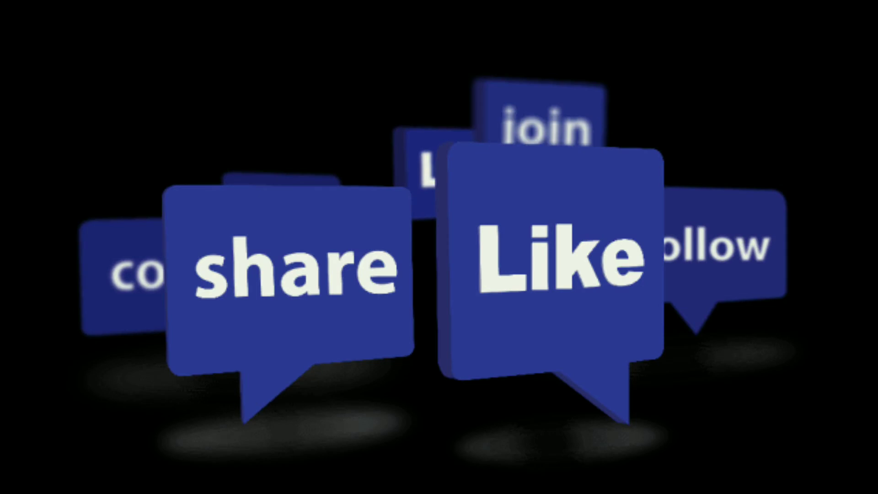